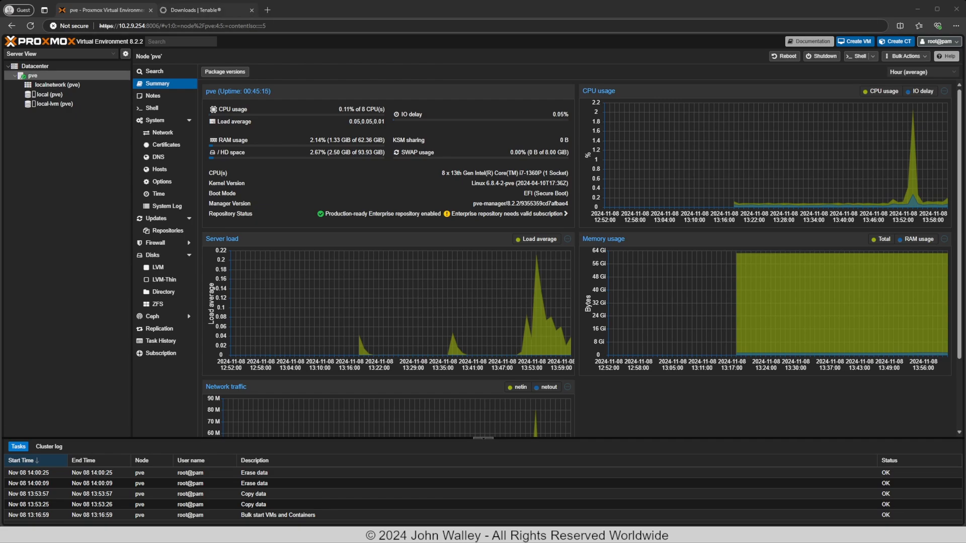
Switch from the Proxmox node summary to the Tenable Downloads tab.
key("ctrl+Tab")
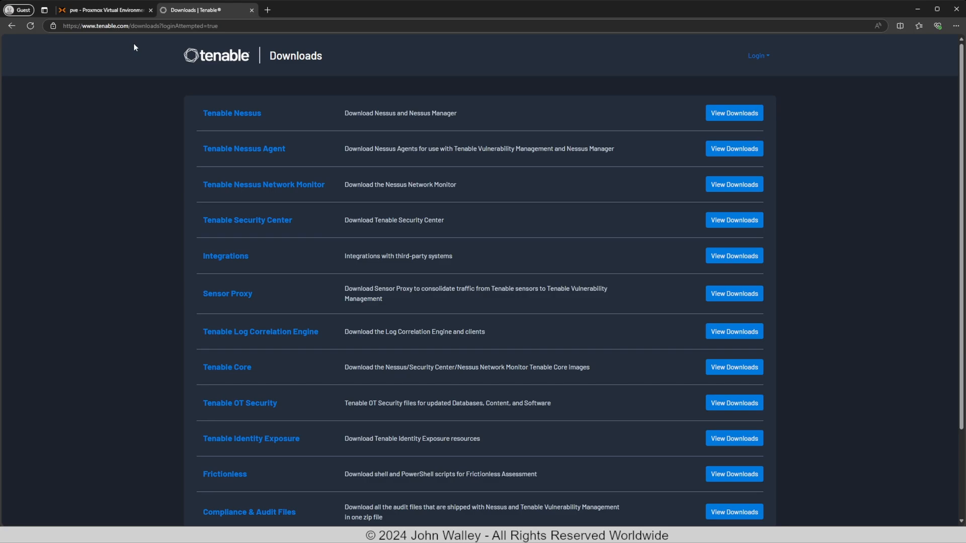
Find the Tenable Core + Tenable.ot (OL8) images in Tenable Core downloads, then go back to Proxmox.
left_click(231, 370)
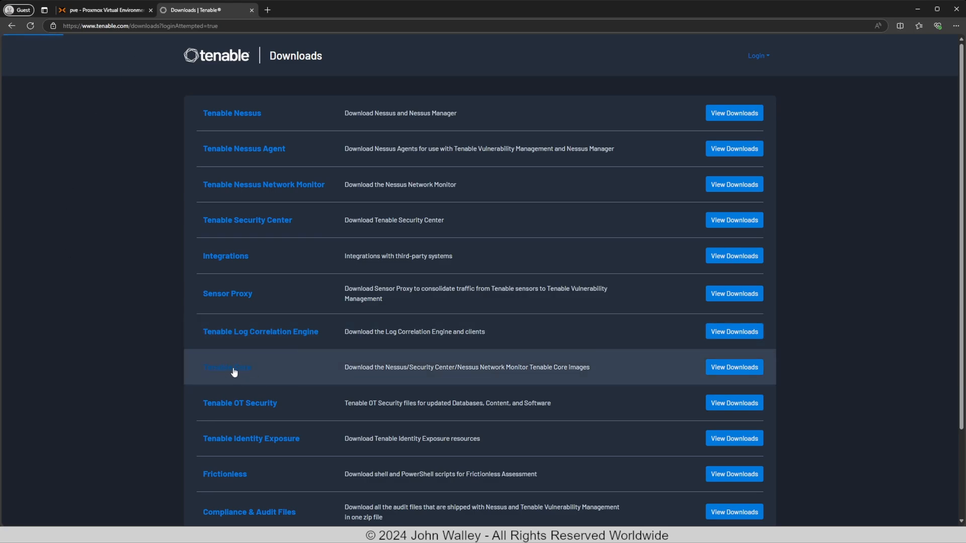
scroll(149, 407, "down", 5)
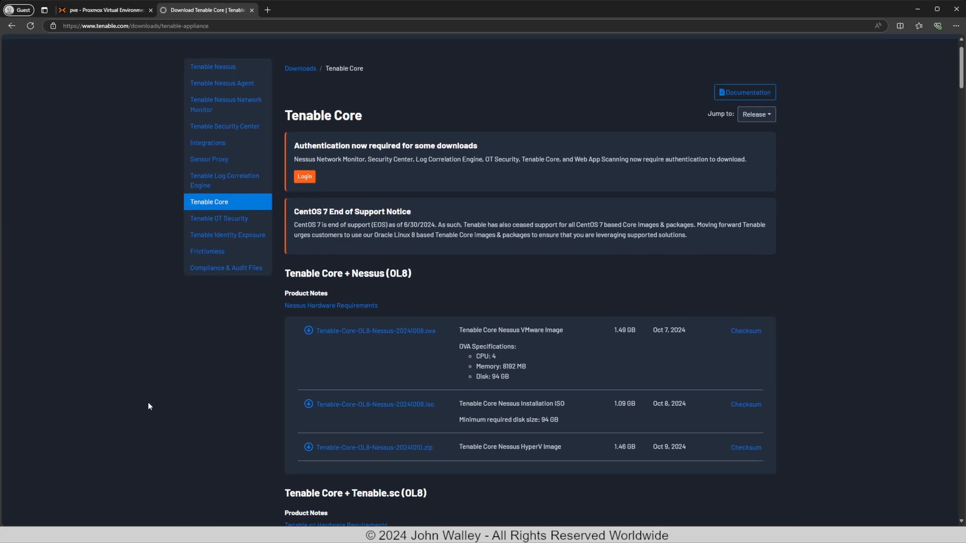
scroll(148, 406, "down", 5)
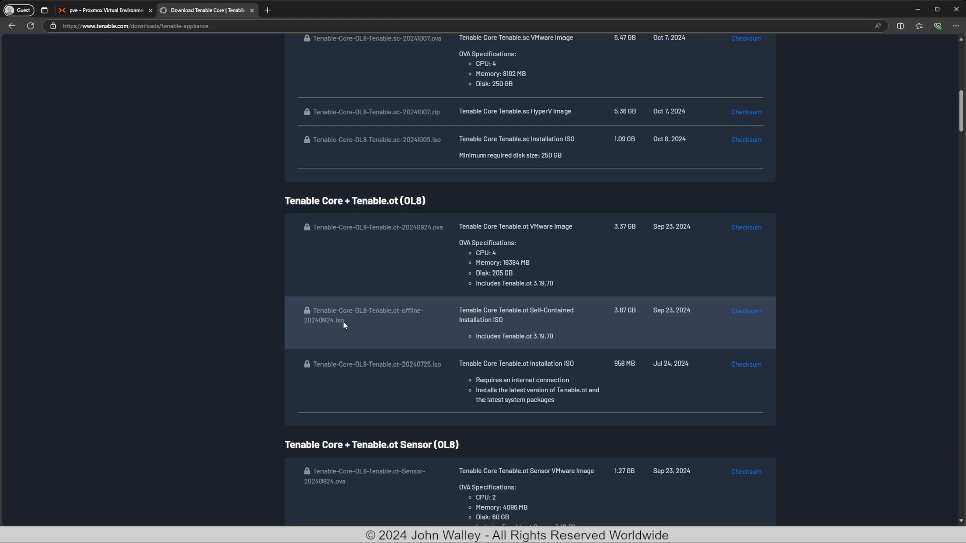
left_click(108, 11)
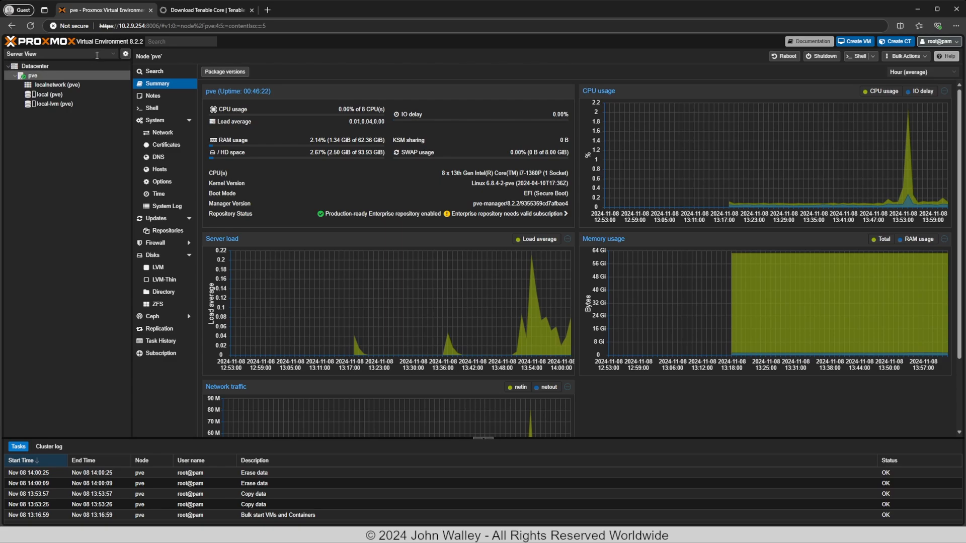
Keep Server View and open the empty ISO Images list of local (pve) for uploading.
left_click(57, 54)
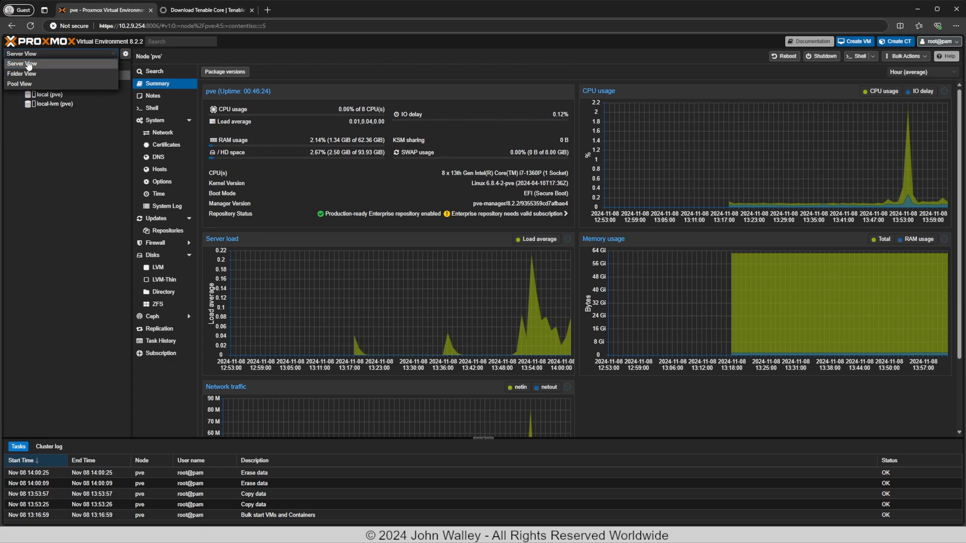
left_click(29, 65)
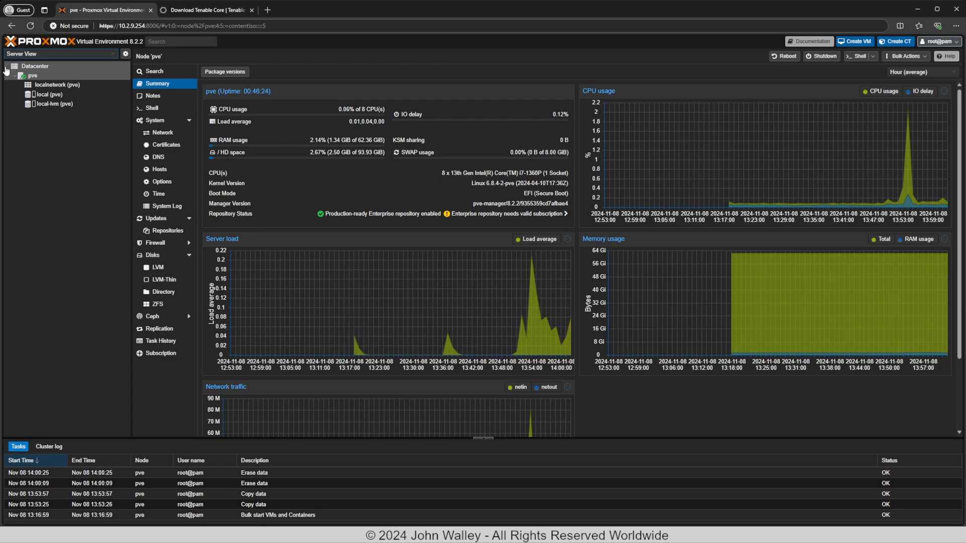
left_click(44, 98)
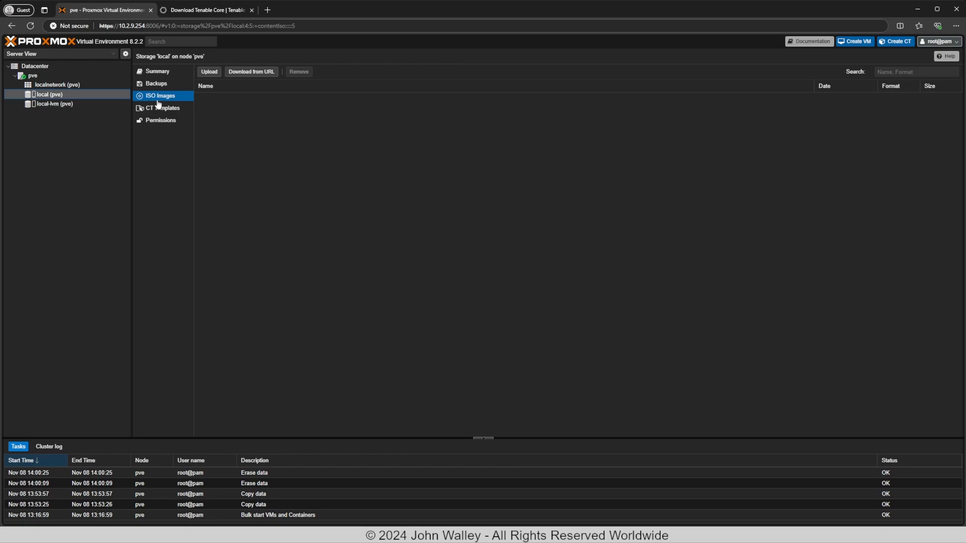
left_click(208, 72)
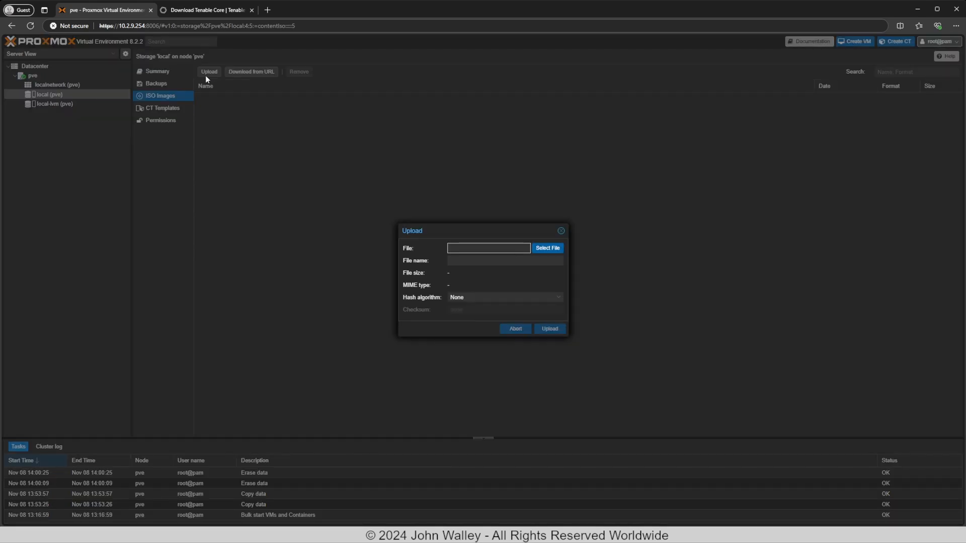
Upload Tenable-Core-OL8-Tenable.ot-offline-20240924.iso to local storage and close the finished task log.
left_click(553, 250)
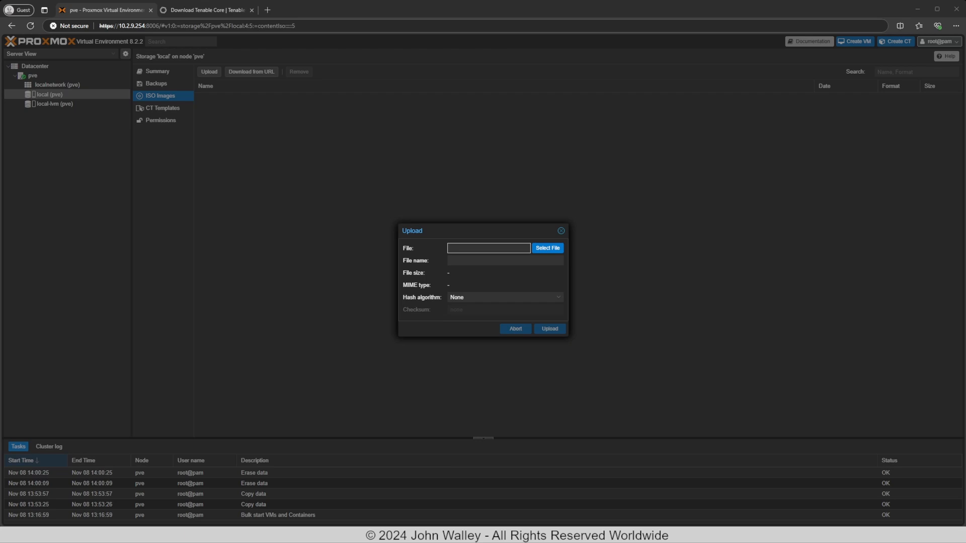
key("Return")
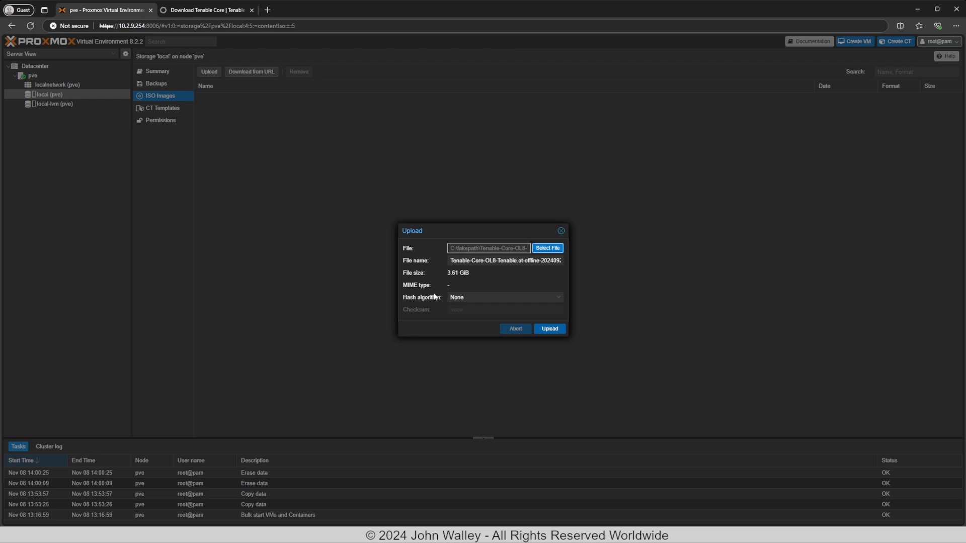
left_click(550, 329)
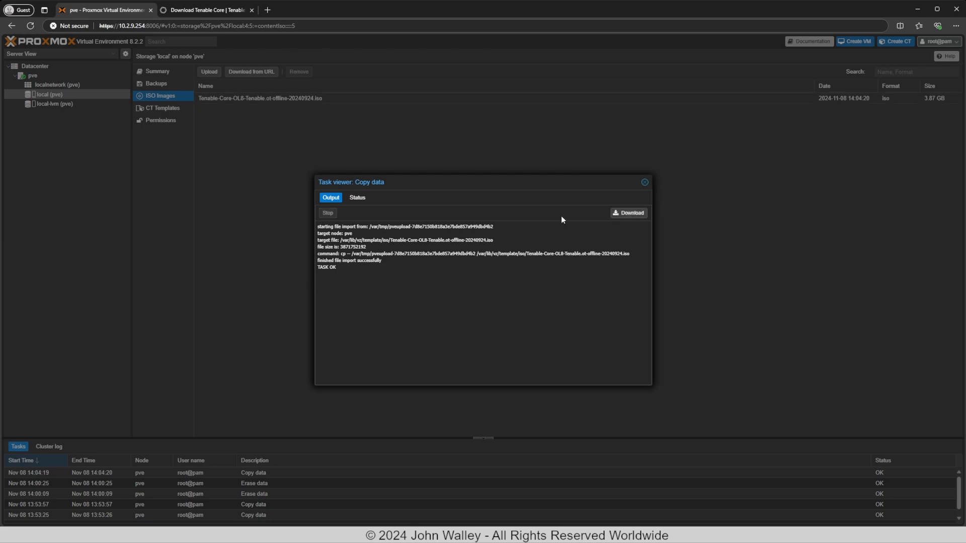
left_click(644, 184)
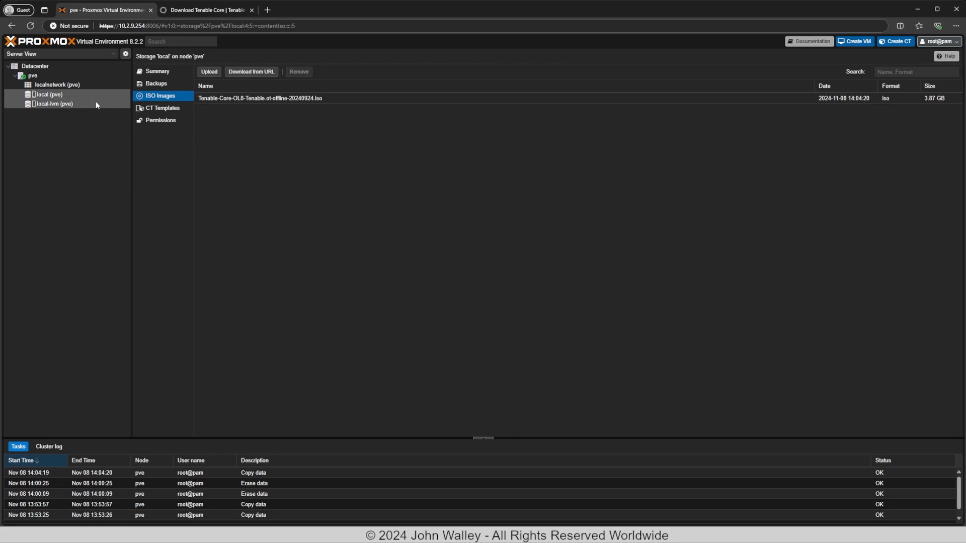
On node pve, start a new VM with ID 100 named Tenableot-icp.
left_click(47, 75)
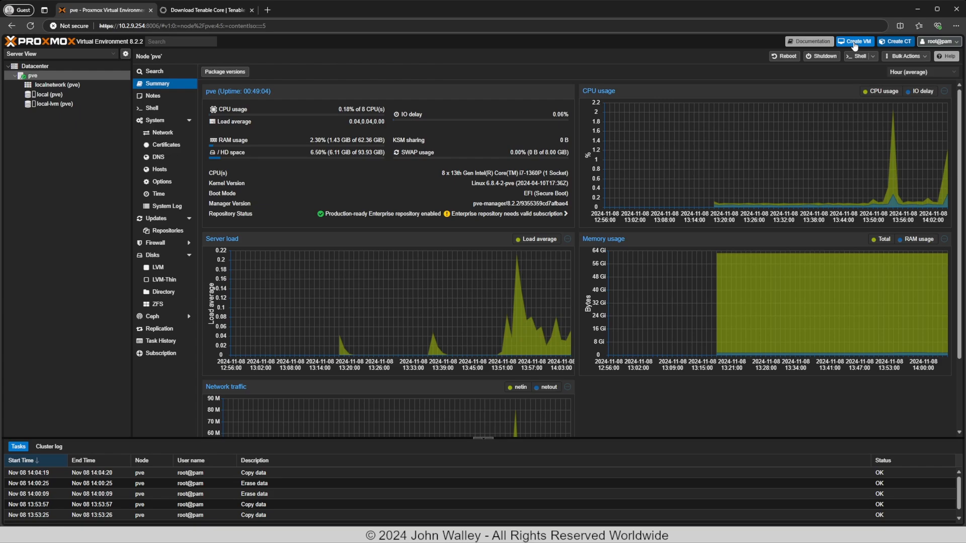
left_click(853, 42)
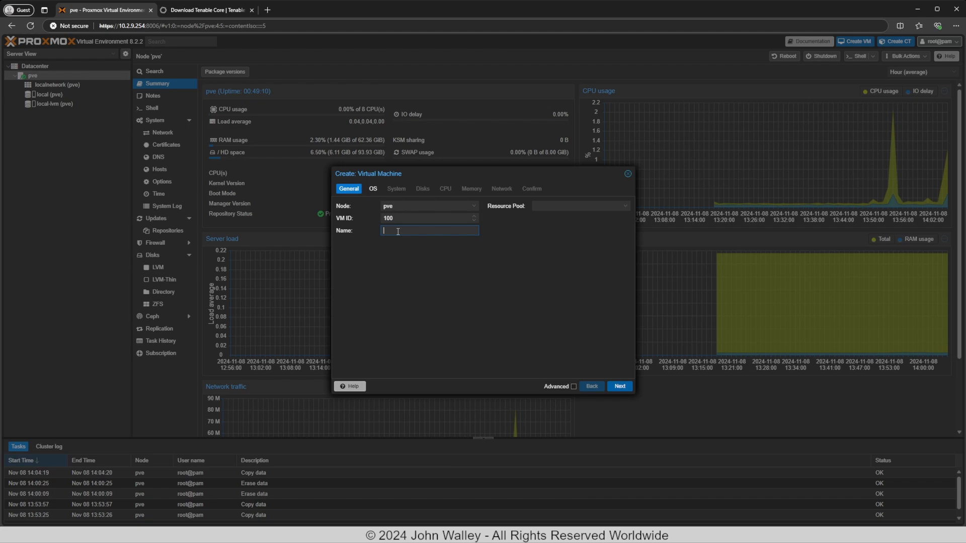
type("Tenable")
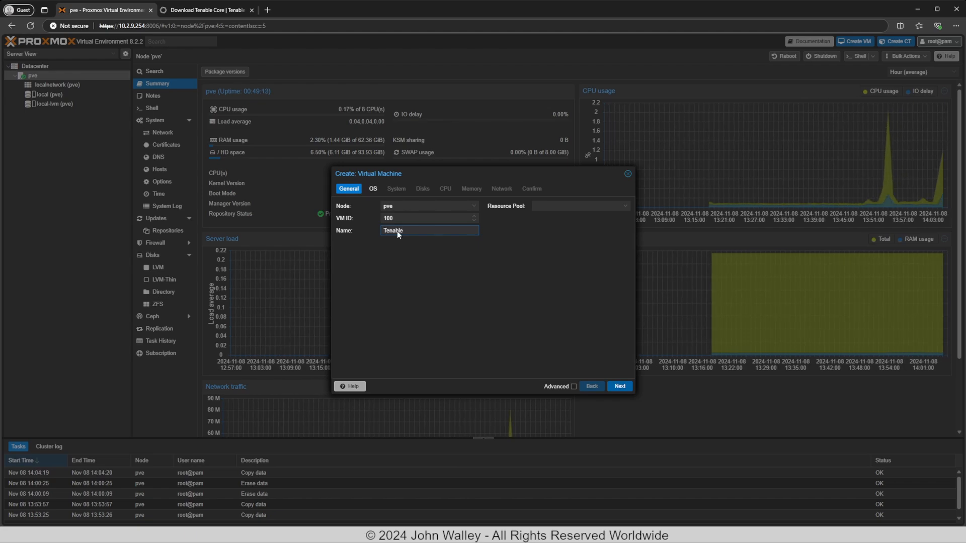
type("ot-icp")
Review the Tenable.ot, Sensor and IEM image specifications on the Tenable Core downloads page.
left_click(240, 13)
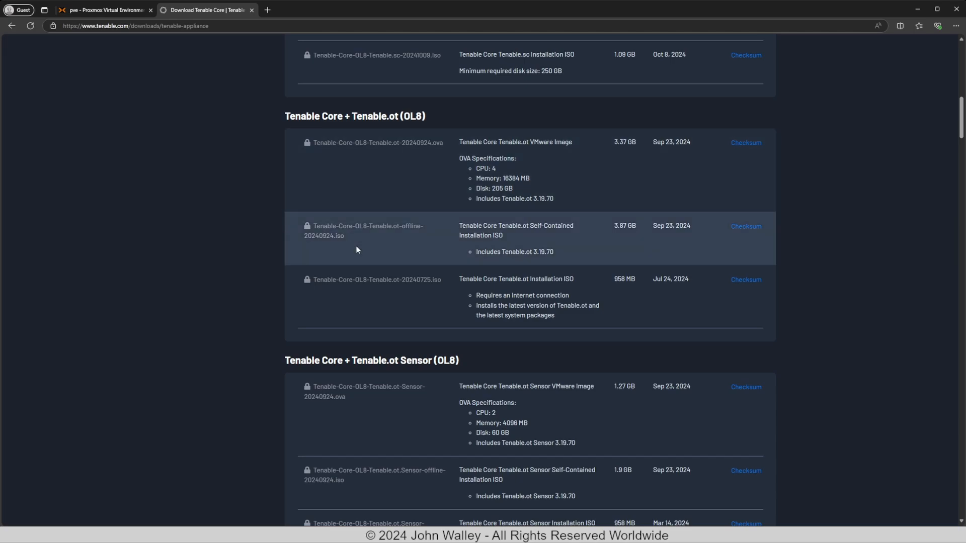
scroll(355, 250, "up", 5)
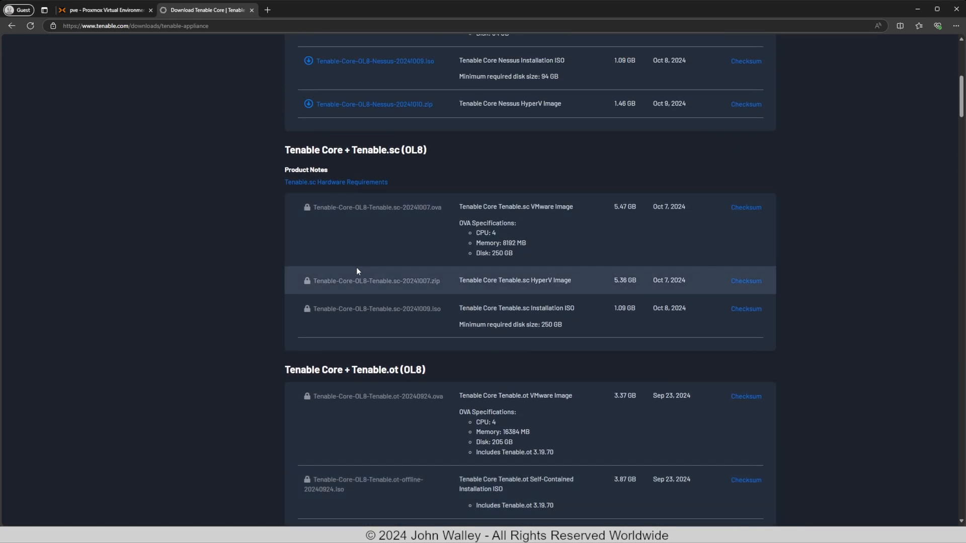
scroll(356, 270, "up", 4)
scroll(357, 272, "down", 8)
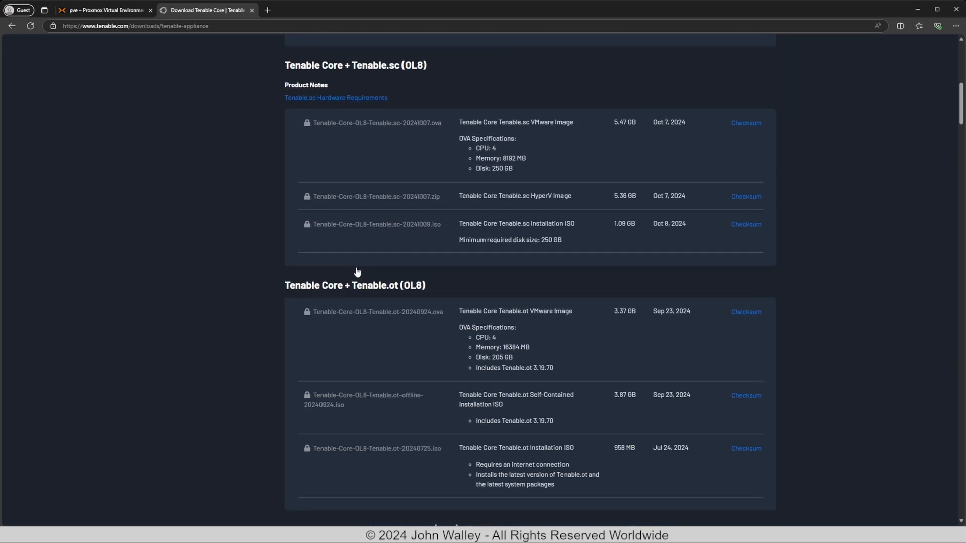
scroll(357, 271, "down", 2)
scroll(356, 268, "down", 5)
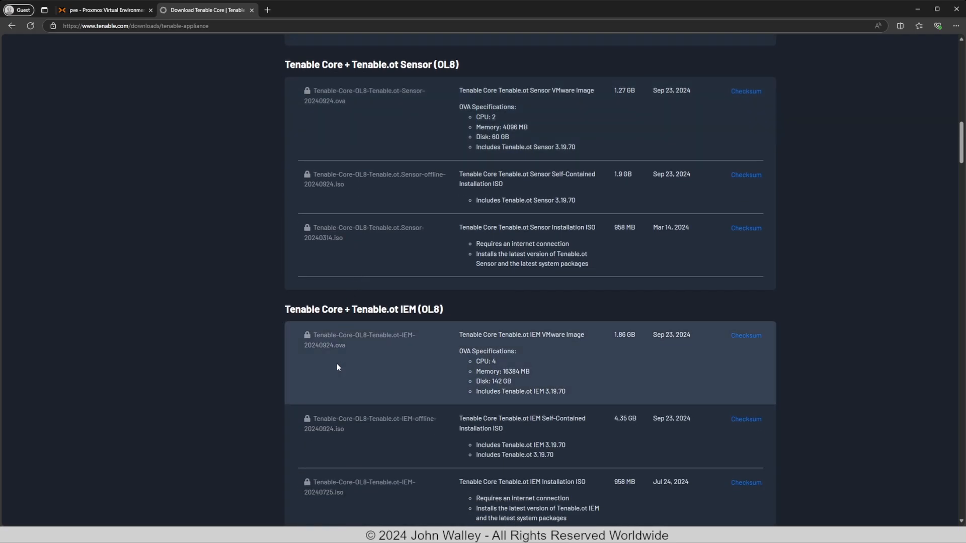
scroll(337, 367, "down", 7)
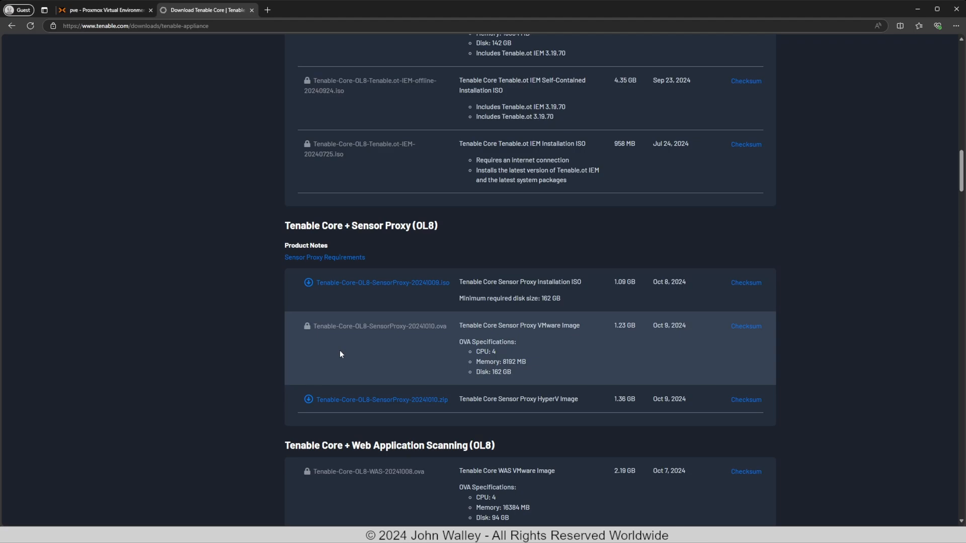
scroll(340, 354, "up", 20)
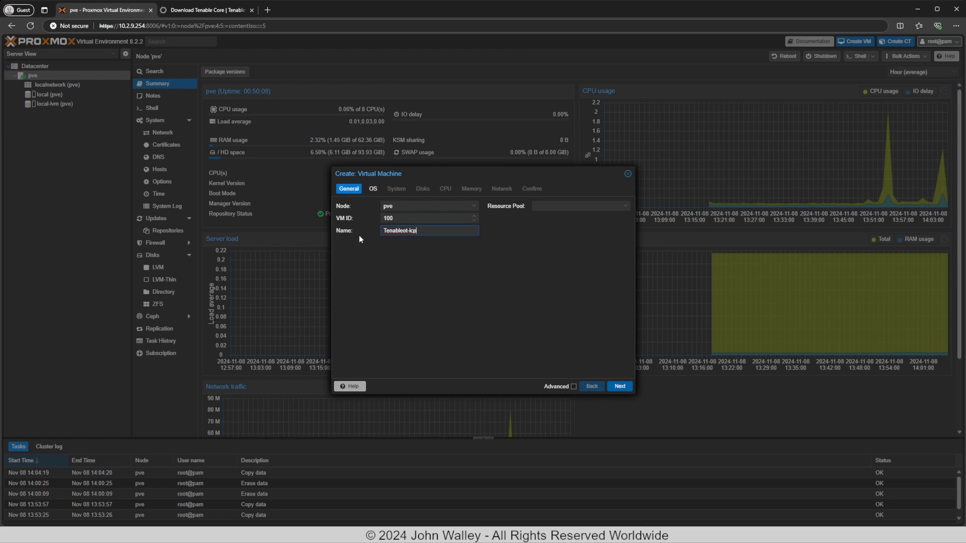
Set the VM's boot media to the Tenable-Core-OL8-Tenable.ot offline ISO from local storage.
left_click(619, 386)
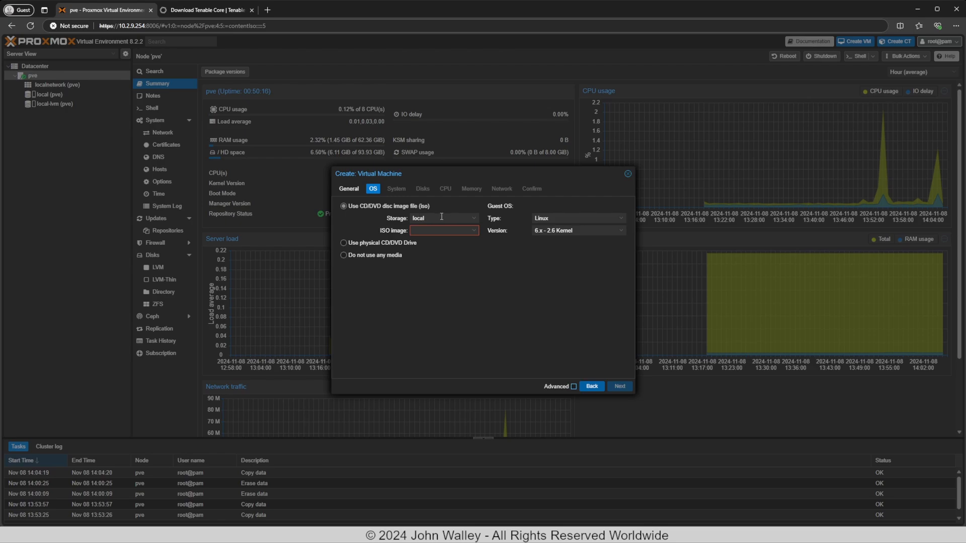
left_click(474, 231)
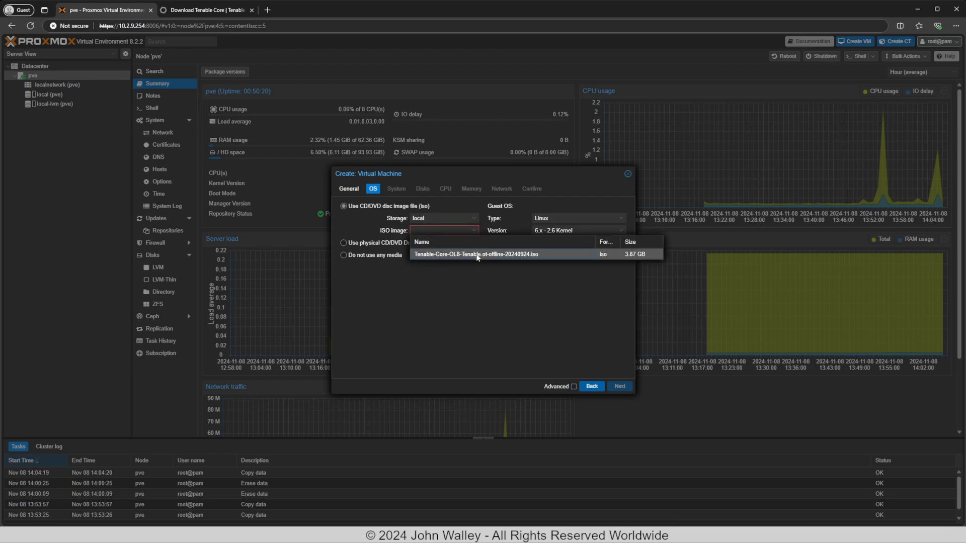
left_click(477, 254)
left_click(478, 261)
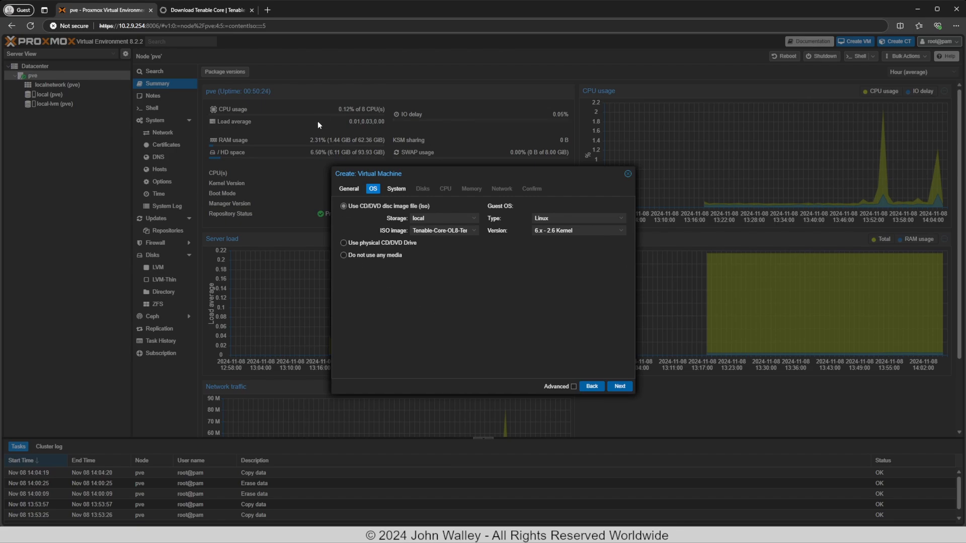
left_click(619, 387)
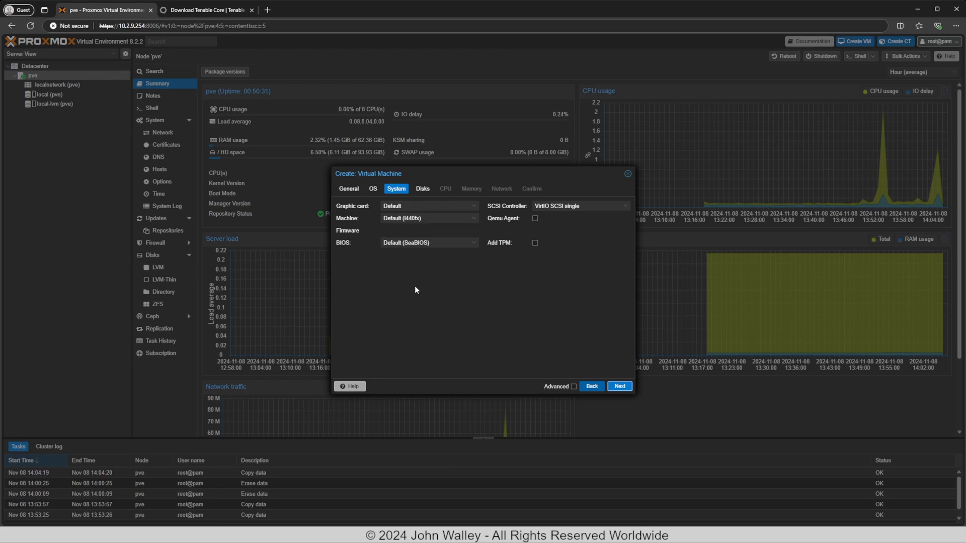
Set the VM disk size to 500 GiB.
left_click(620, 387)
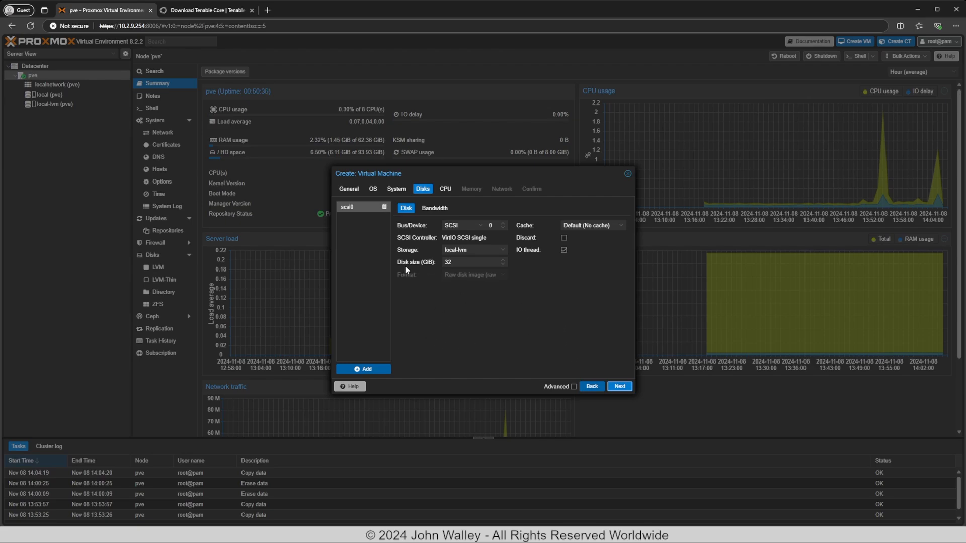
left_click_drag(456, 264, 443, 264)
left_click(455, 310)
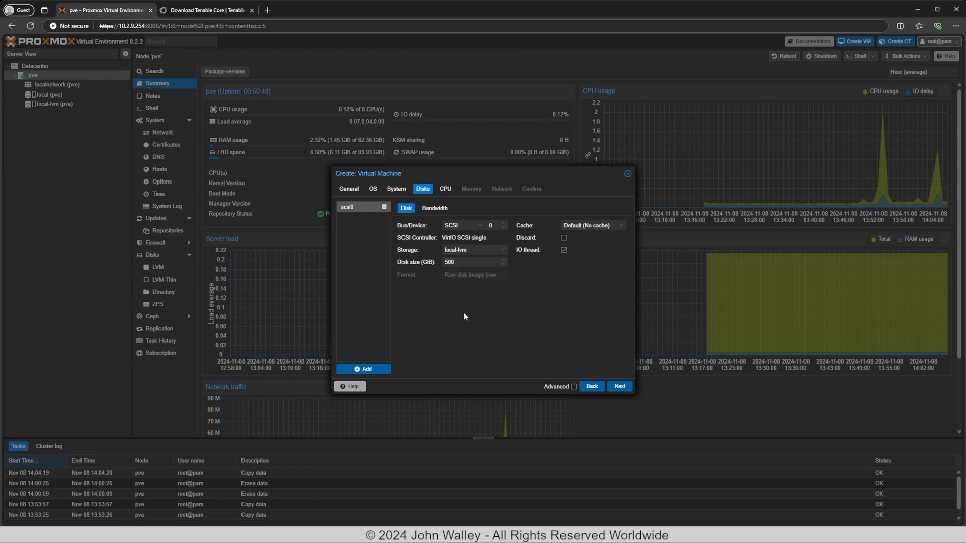
Give the VM 1 socket with 4 CPU cores.
left_click(619, 387)
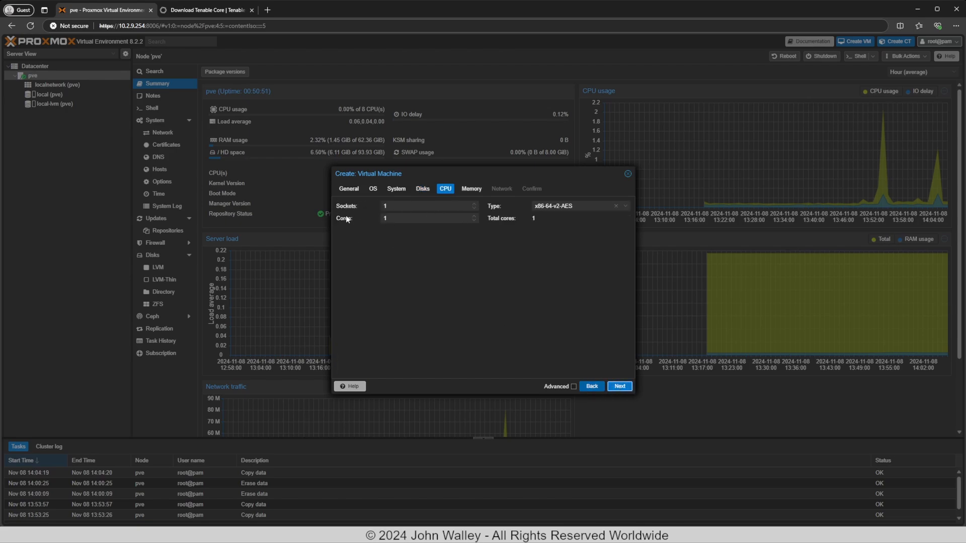
triple_click(473, 217)
left_click(470, 268)
Load docs.tenable.com in a new tab, correcting the mistyped address.
left_click(267, 10)
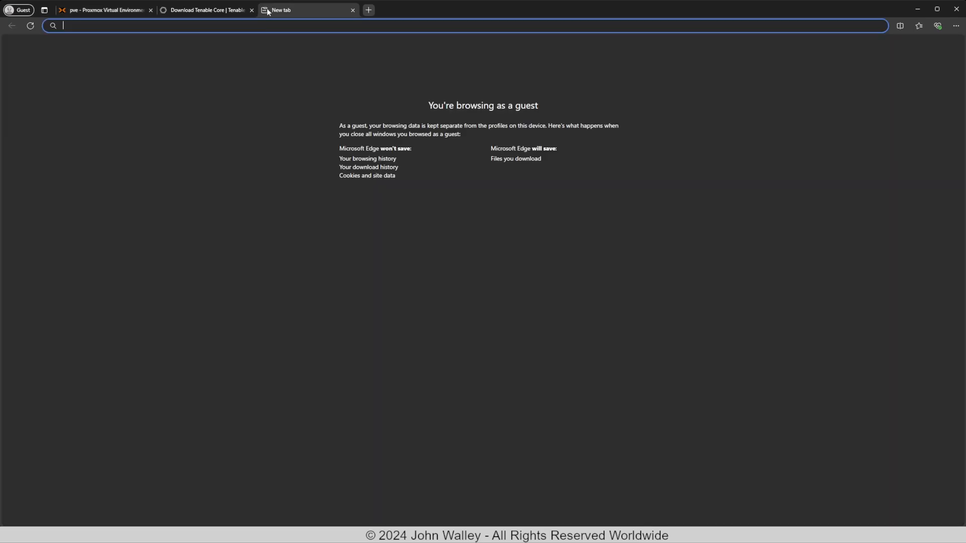
type("doc.ten")
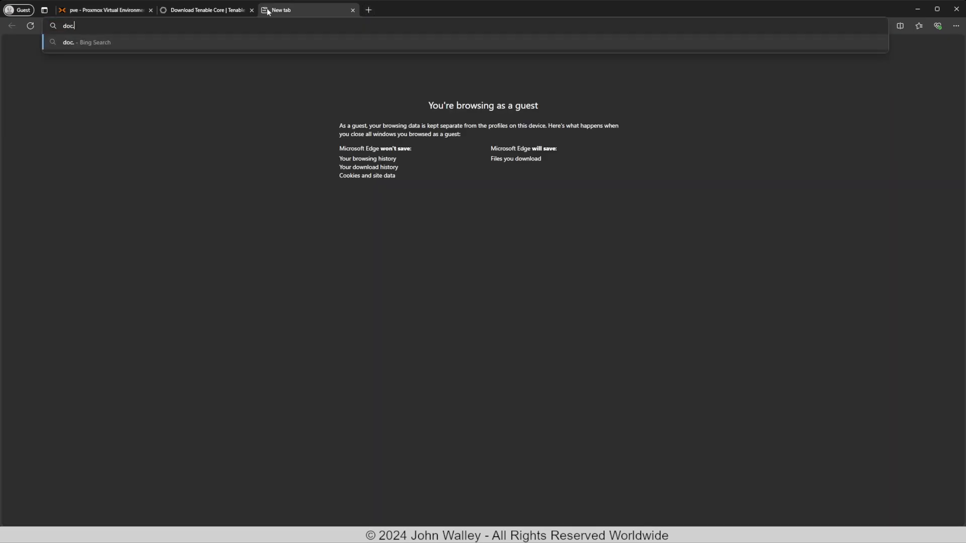
type("able.com")
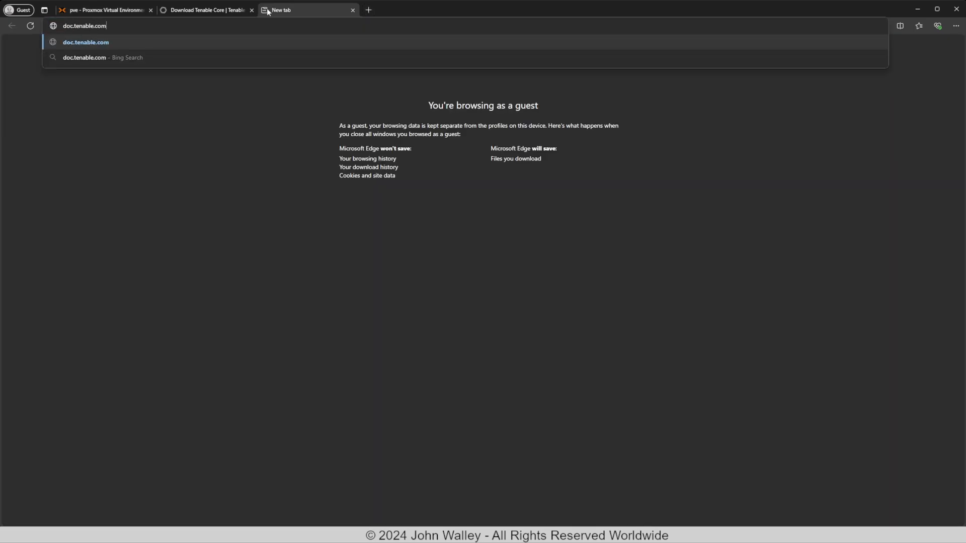
key("Return")
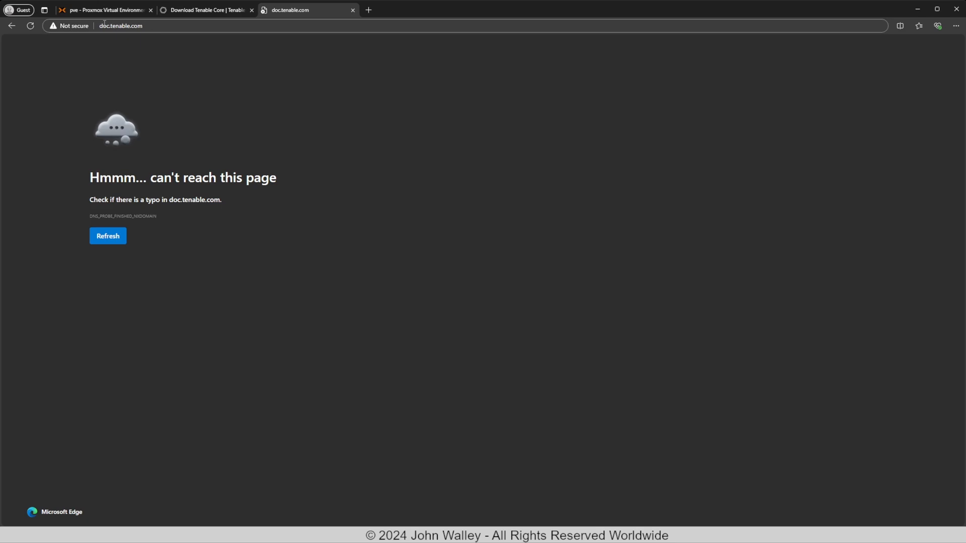
left_click(83, 26)
left_click(76, 26)
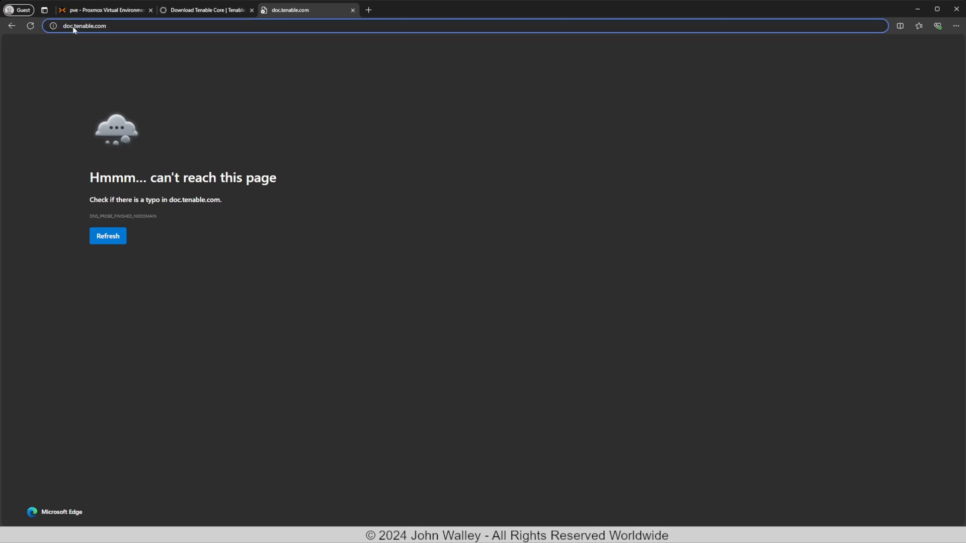
type("s")
key("Return")
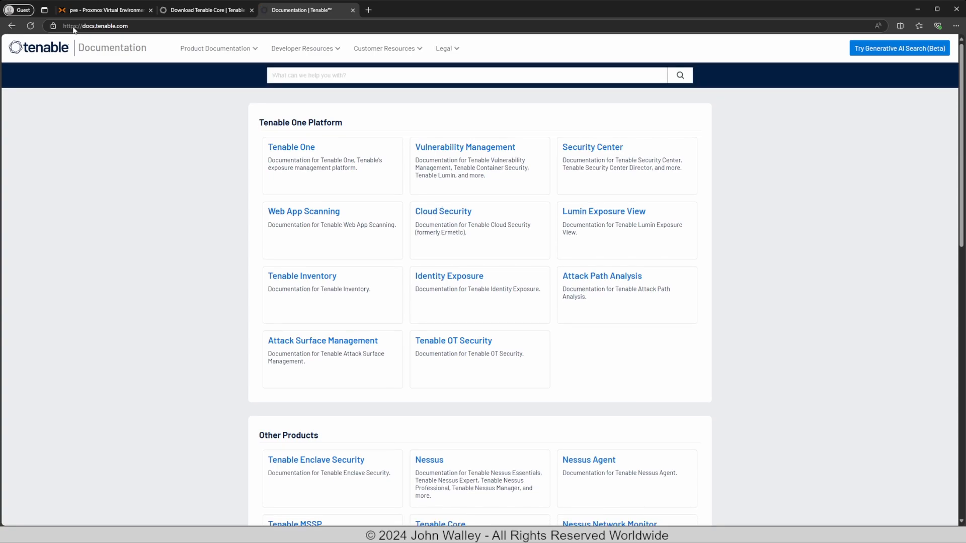
Open the System Requirements page of the OT Security 3.19.x User Guide.
left_click(457, 355)
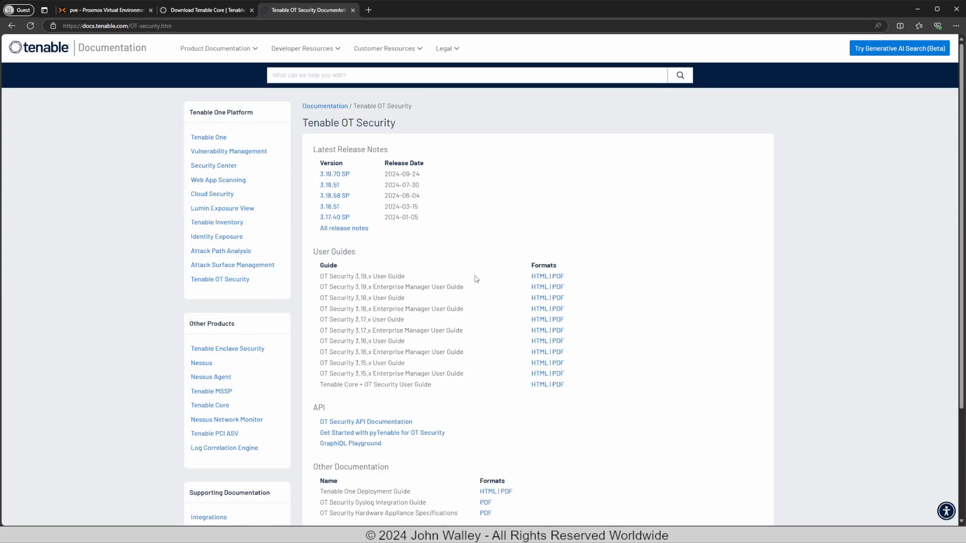
left_click(539, 276)
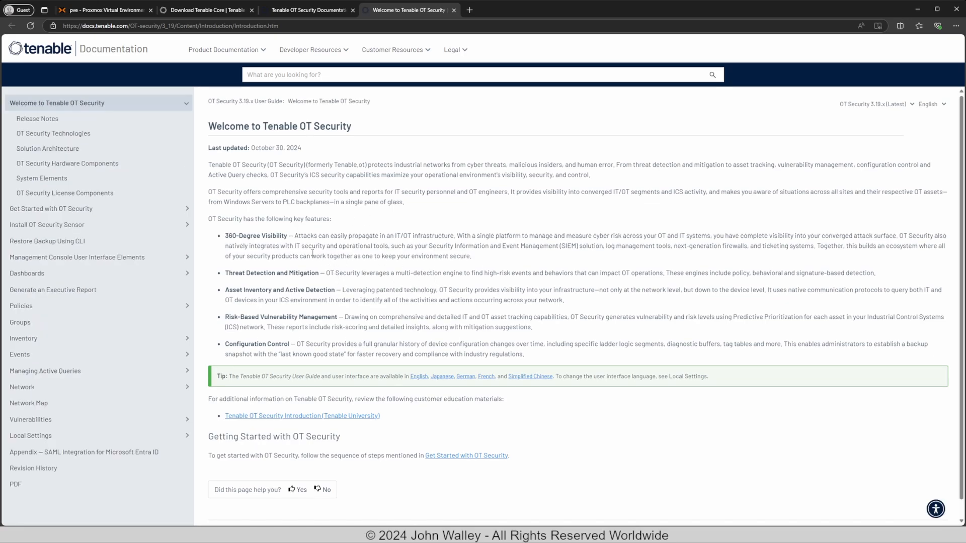
left_click(69, 210)
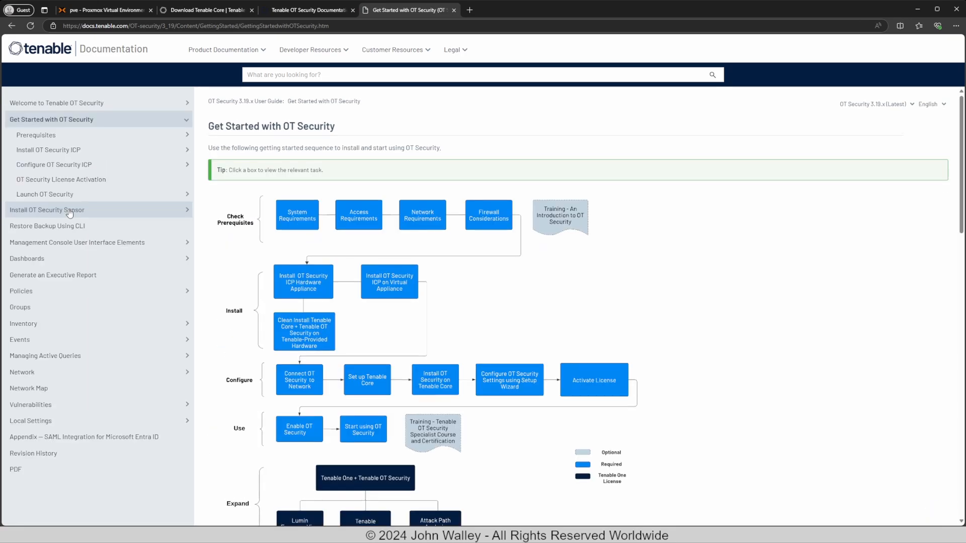
left_click(295, 223)
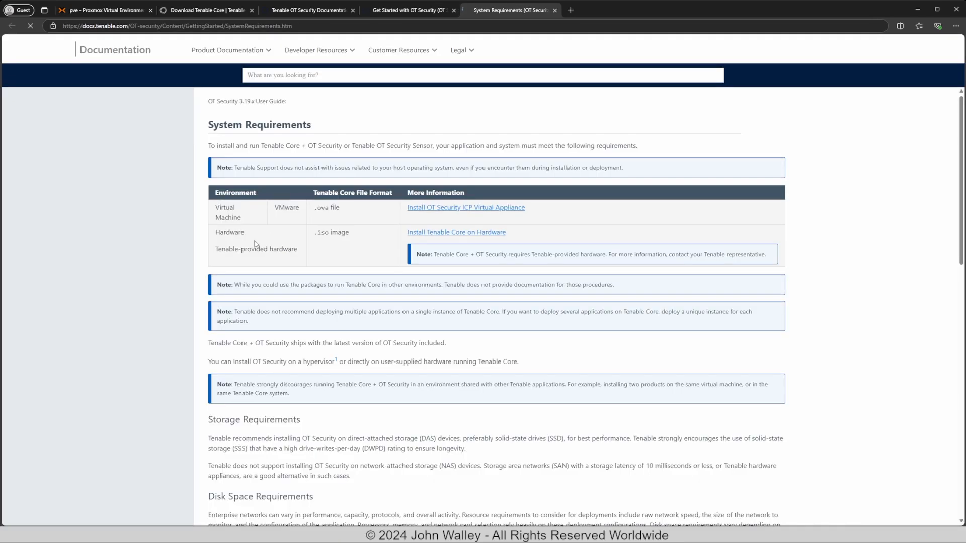
scroll(365, 312, "down", 1)
scroll(366, 312, "down", 8)
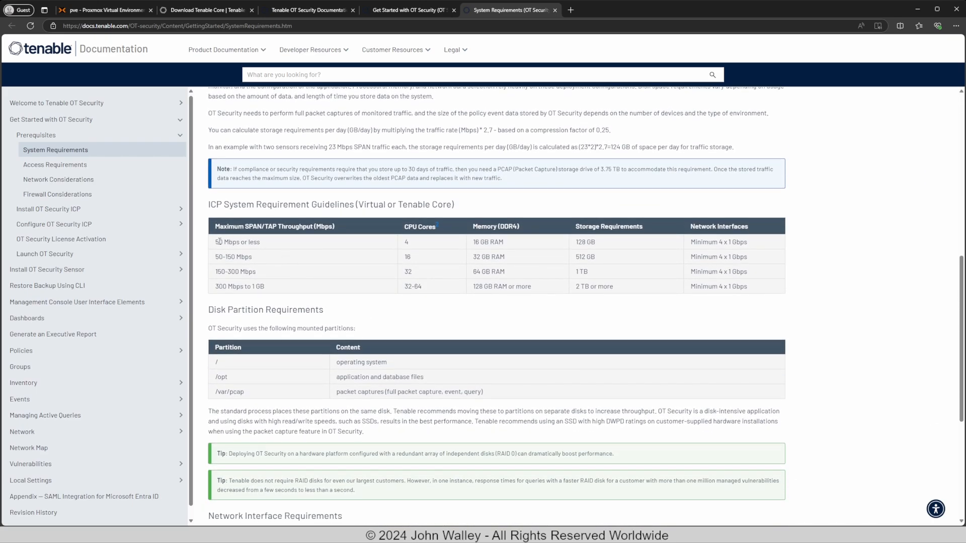
Highlight the ICP requirements in the table: 4 CPU cores and 16 GB memory.
left_click_drag(218, 242, 252, 286)
left_click(322, 279)
left_click_drag(223, 242, 762, 245)
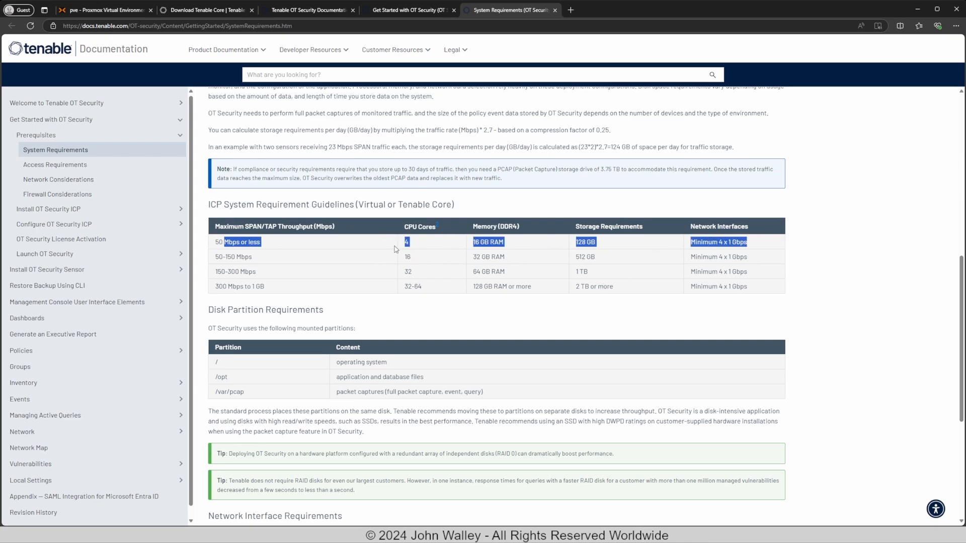
left_click(430, 243)
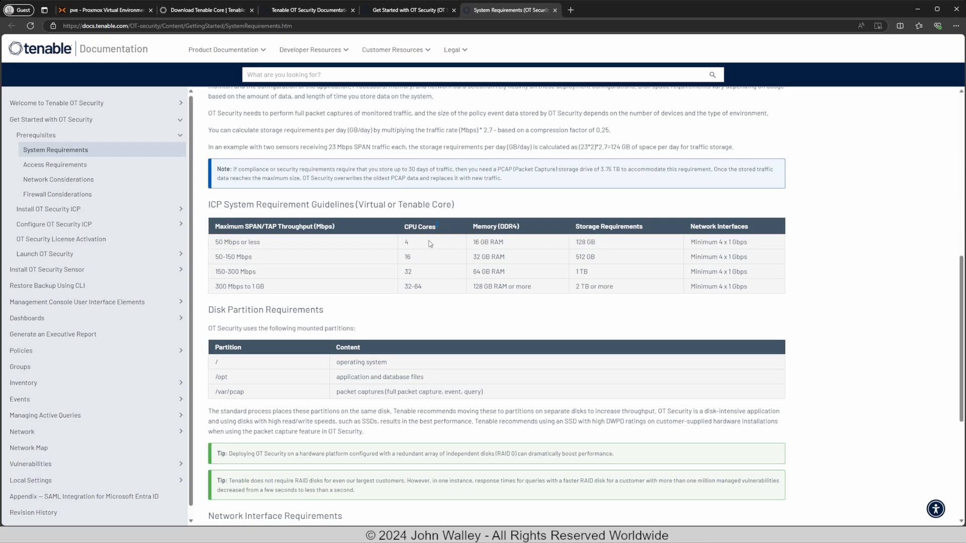
left_click_drag(413, 246, 389, 247)
left_click_drag(481, 246, 471, 246)
Set memory to 16000 MiB, keep vmbr0 virtio networking, and finish creating VM 100.
left_click(103, 10)
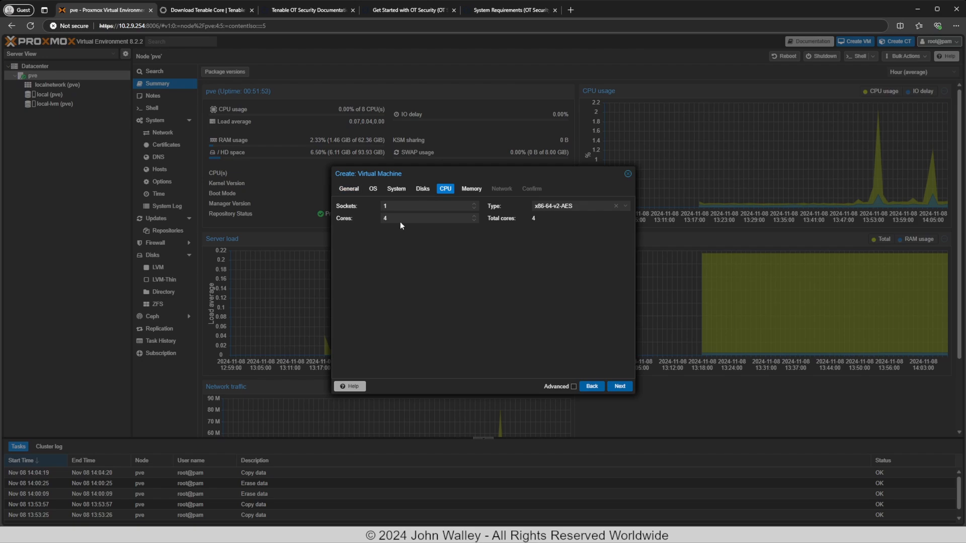
left_click(619, 385)
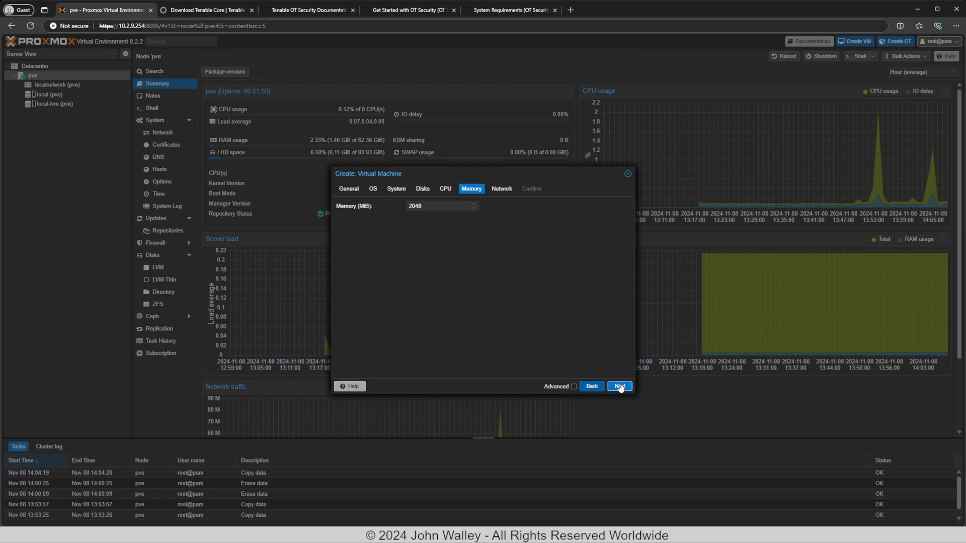
double_click(436, 207)
left_click(426, 289)
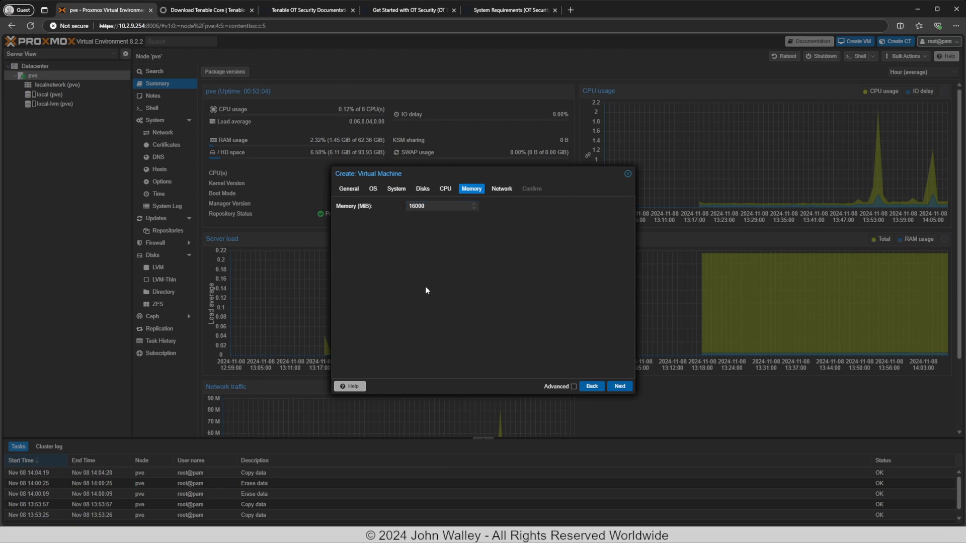
left_click(620, 386)
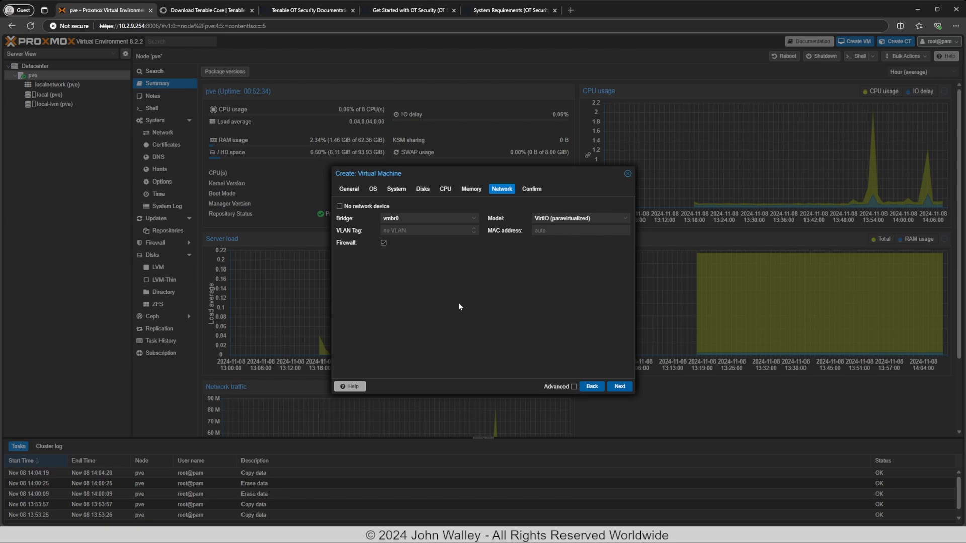
left_click(619, 386)
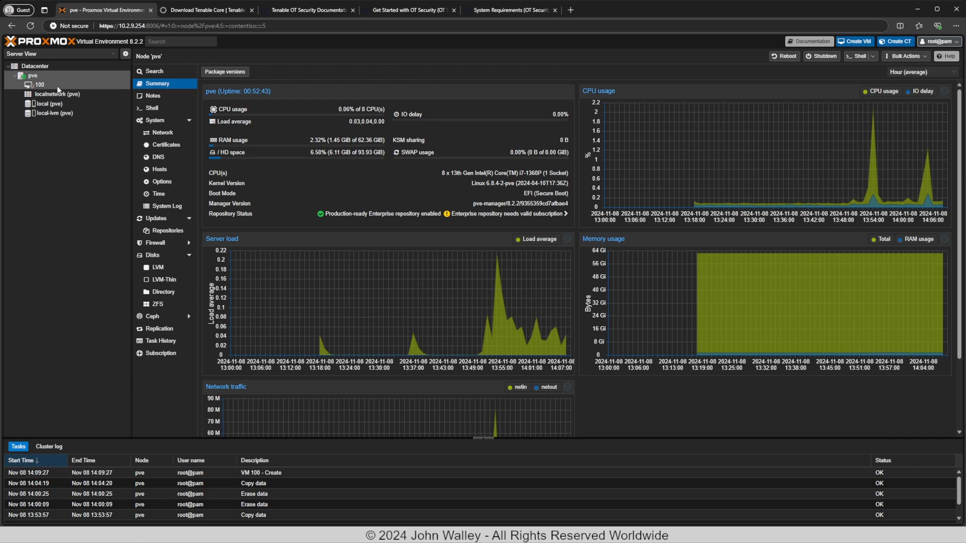
Add three default network devices, net1, net2 and net3 on vmbr0, to VM 100 (Tenableot-icp).
left_click(28, 86)
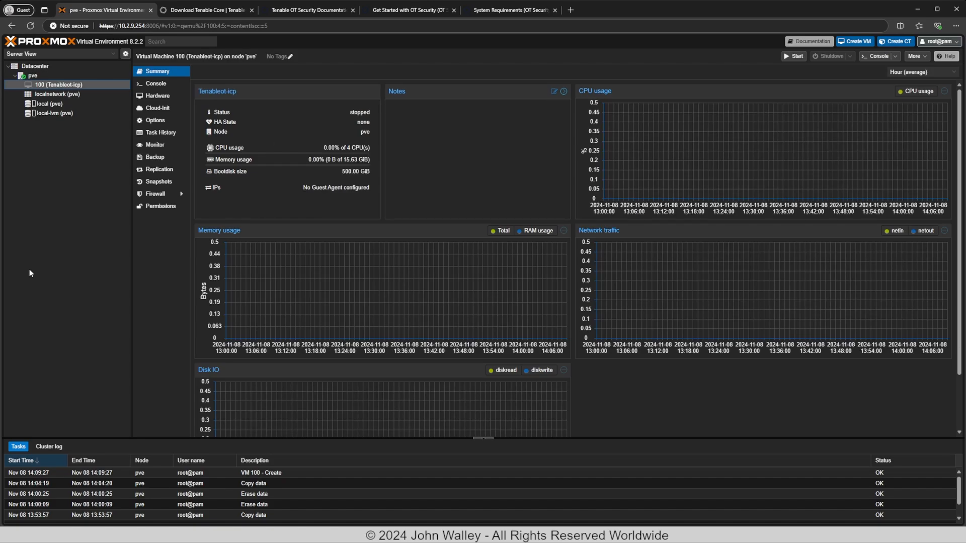
left_click(157, 95)
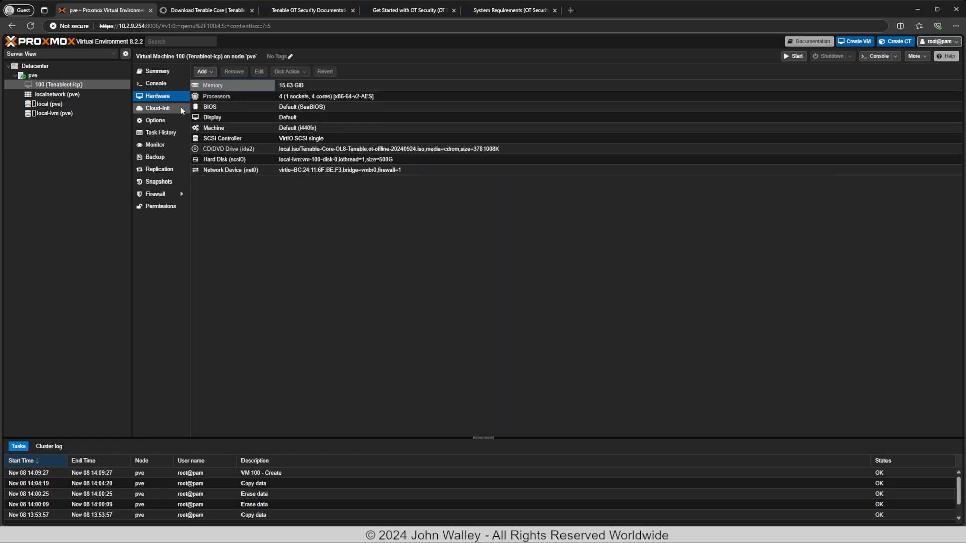
left_click(211, 74)
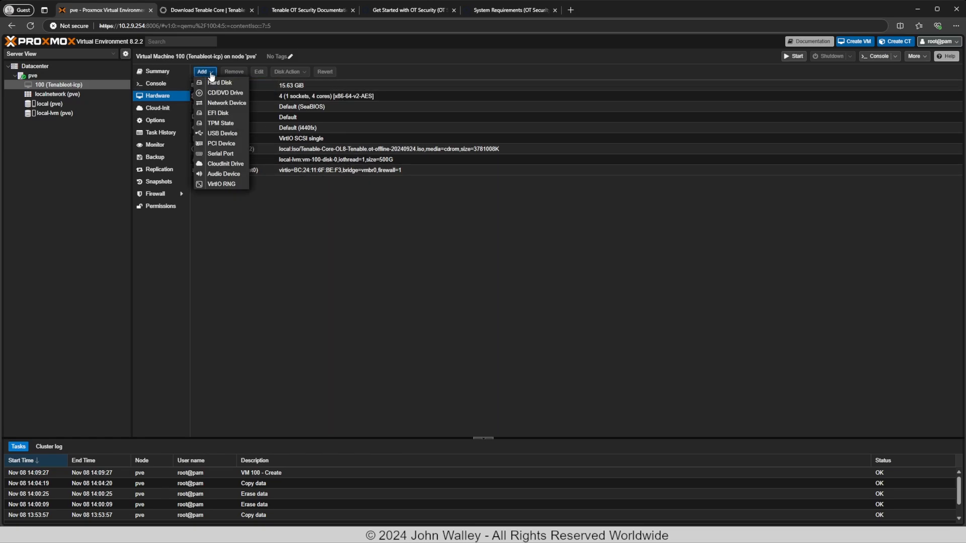
left_click(226, 104)
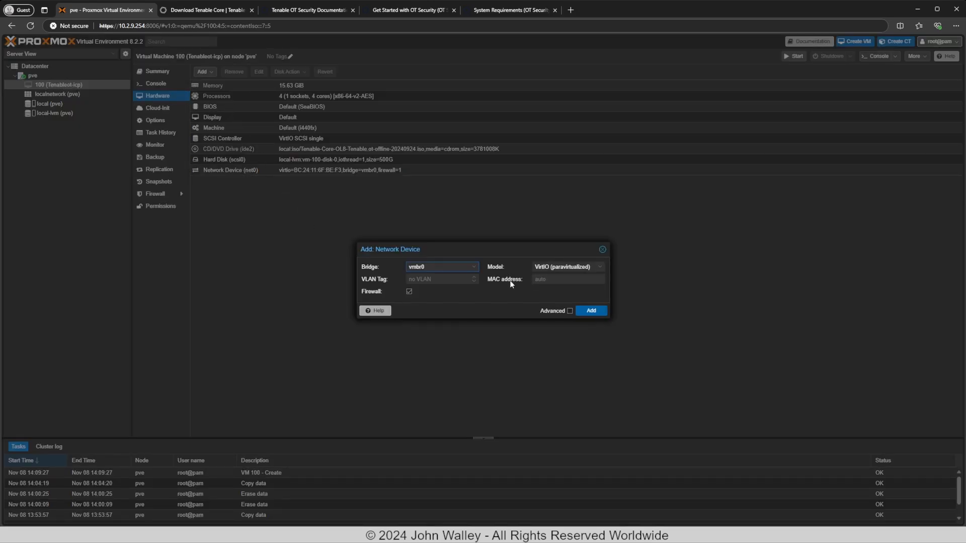
left_click(590, 310)
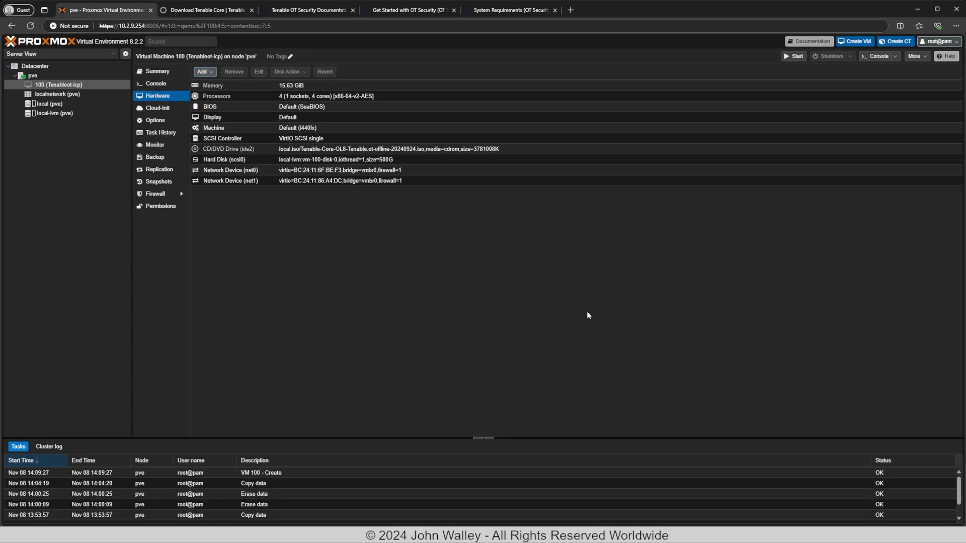
left_click(204, 72)
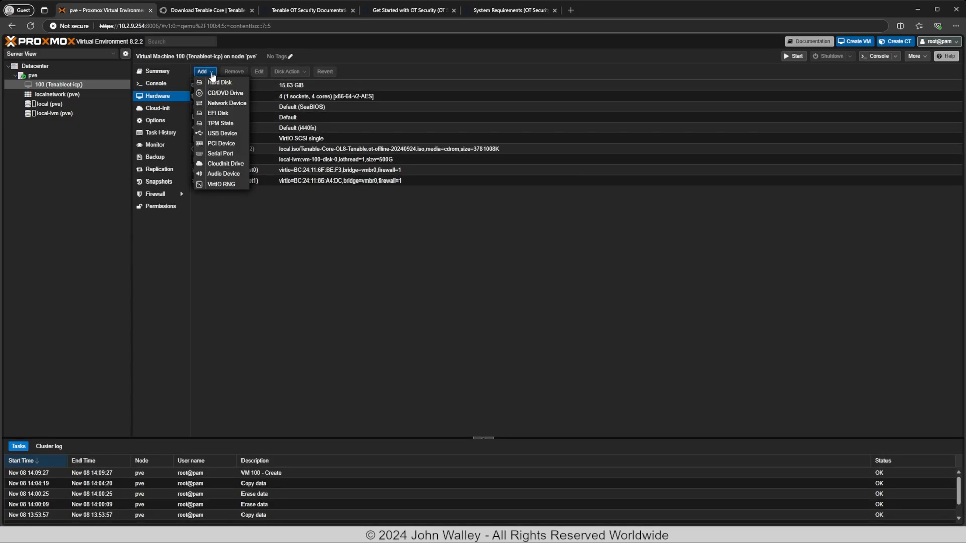
left_click(223, 103)
left_click(592, 312)
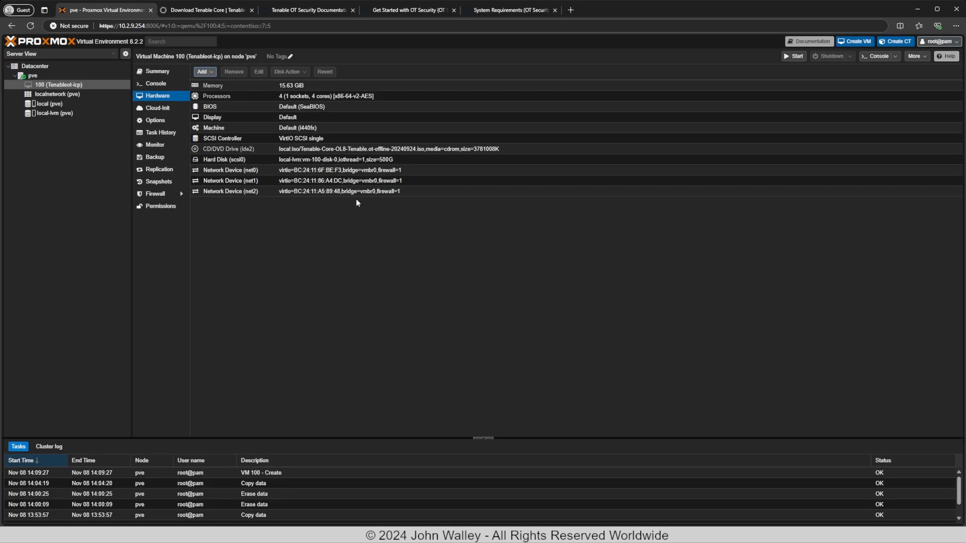
left_click(204, 72)
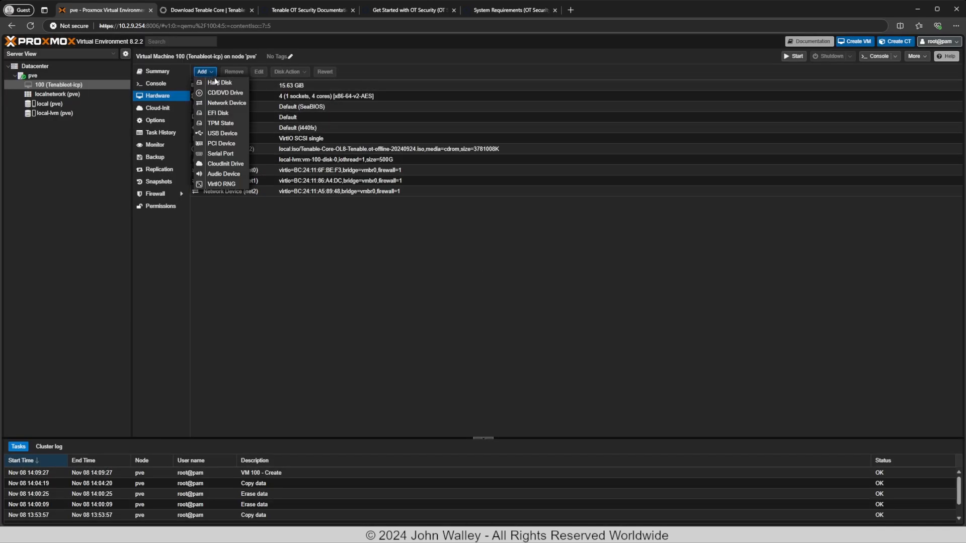
left_click(226, 103)
left_click(589, 313)
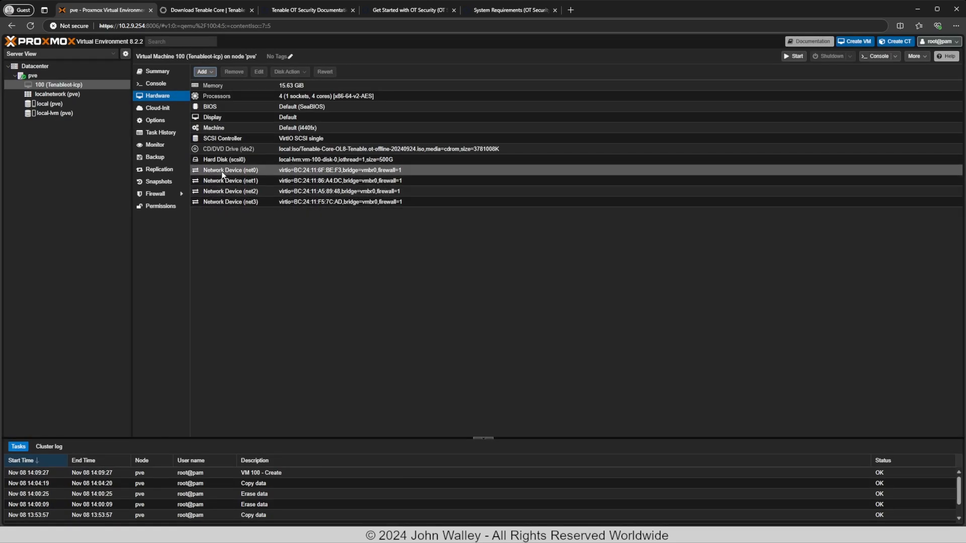
left_click(56, 85)
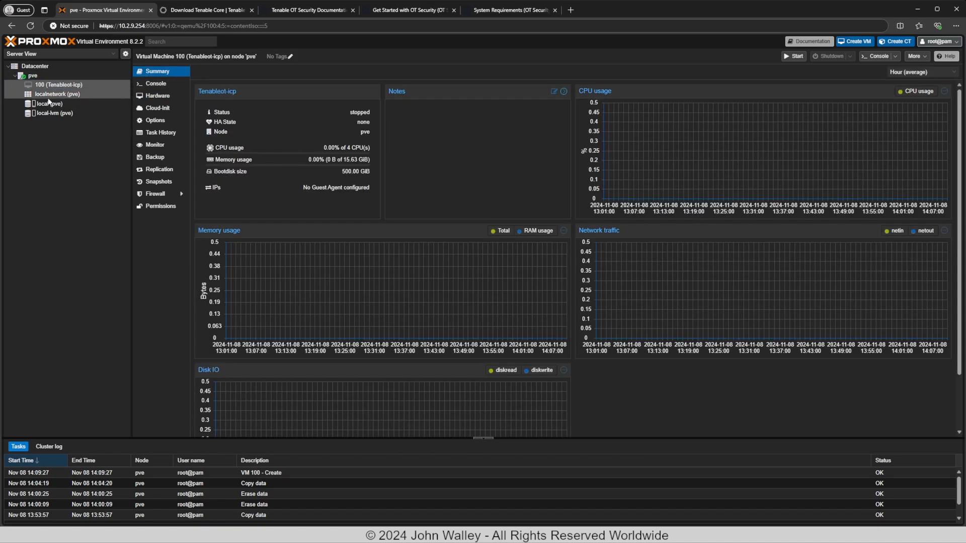
Start VM 100 from its console and boot the 'Install TenableCore' menu entry.
left_click(155, 85)
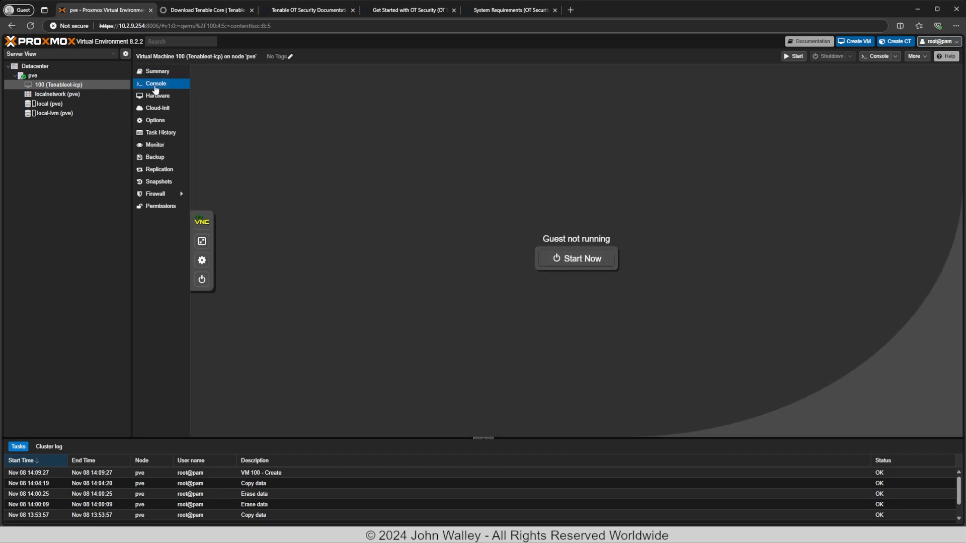
left_click(568, 259)
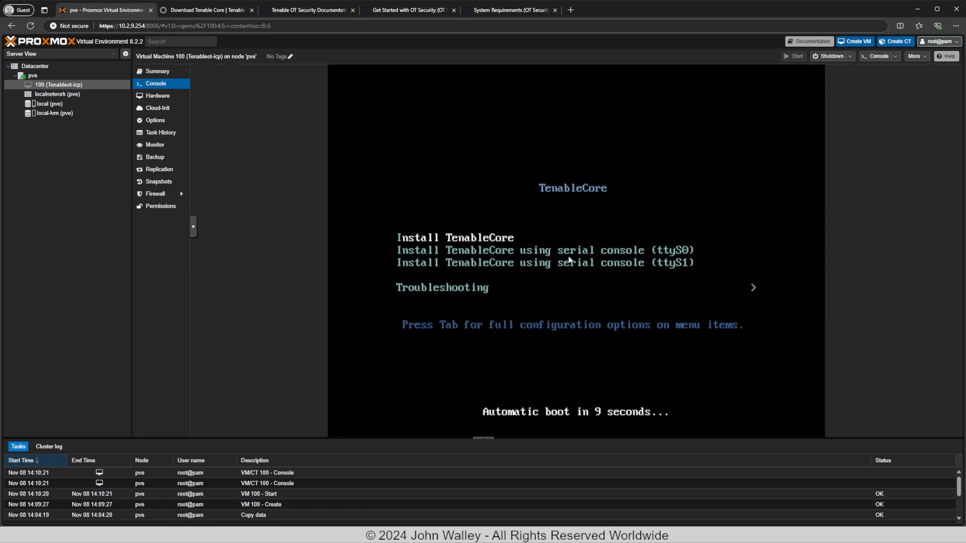
key("Down")
key("Down")
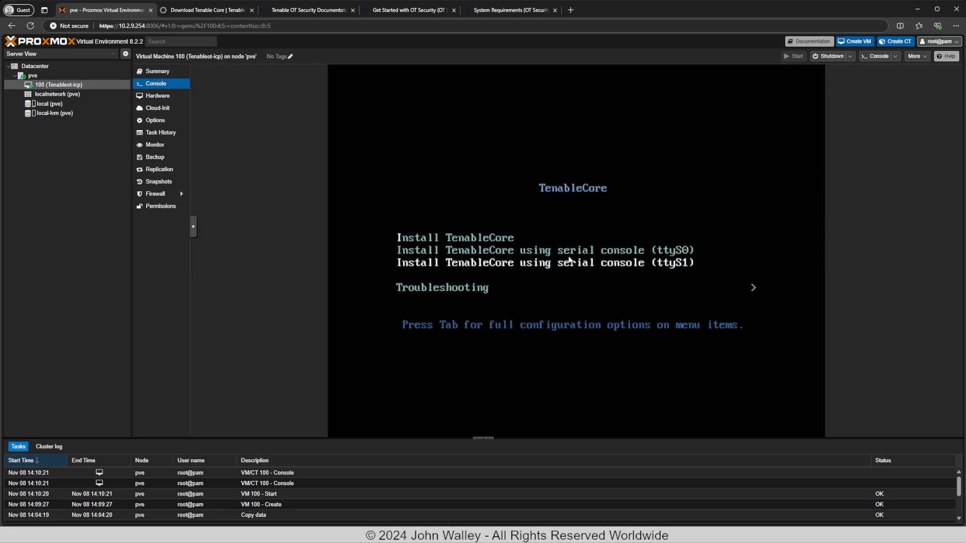
key("Up")
key("Up")
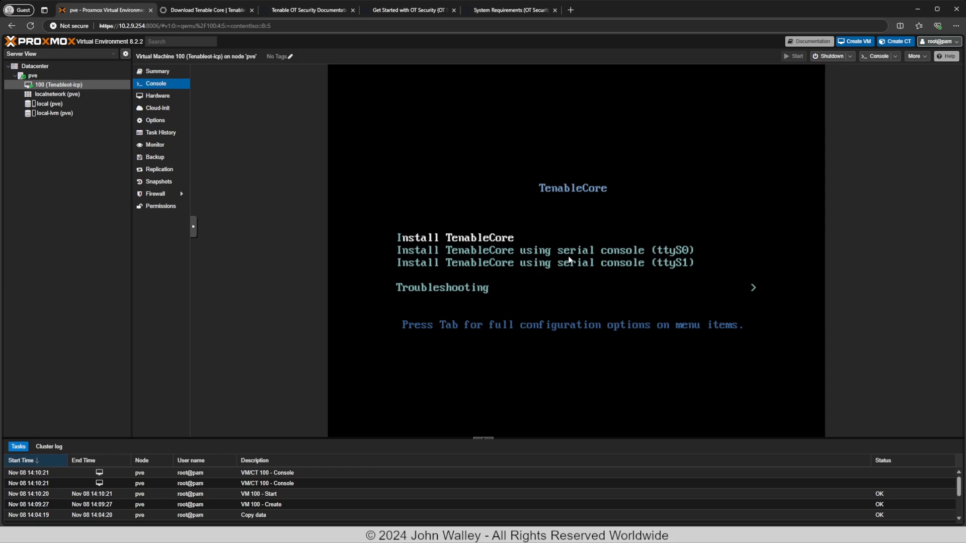
key("Down")
key("Down")
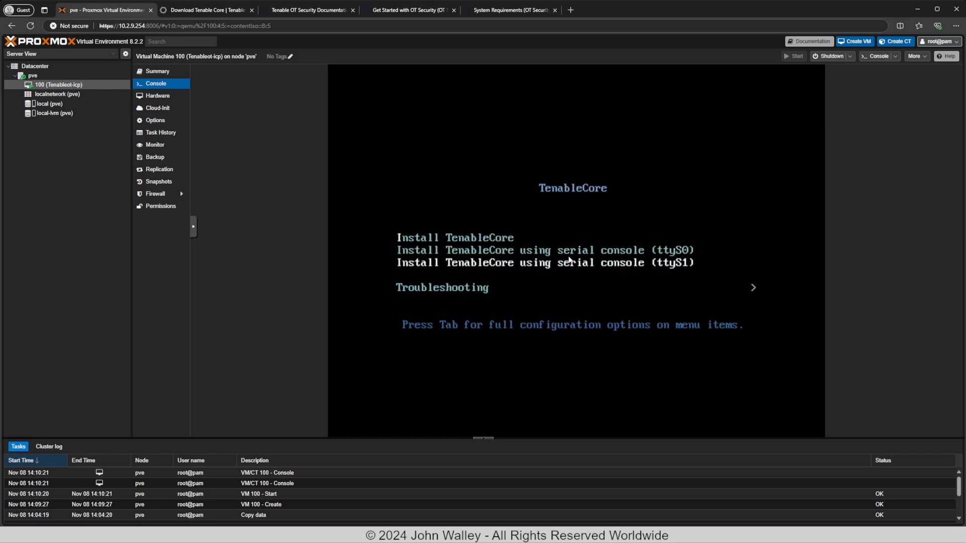
key("Up")
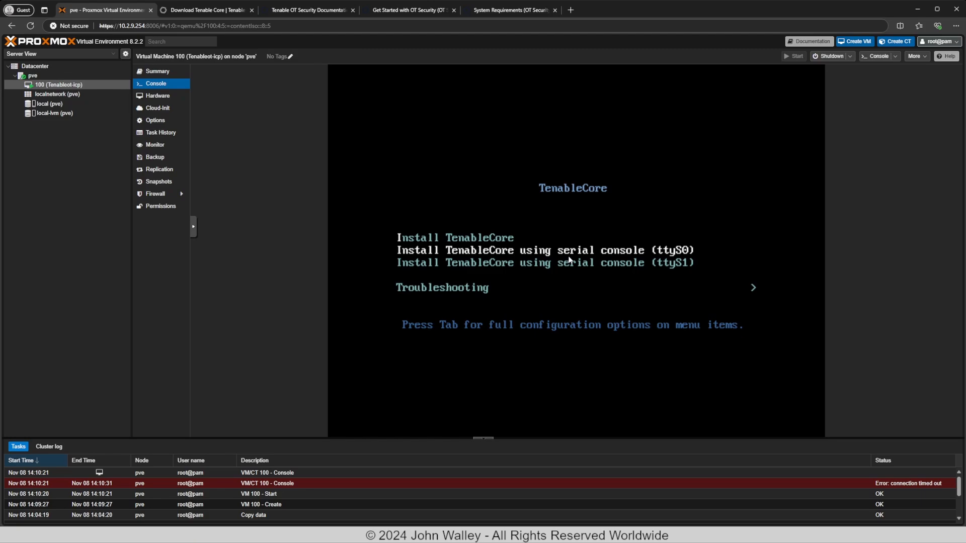
key("Up")
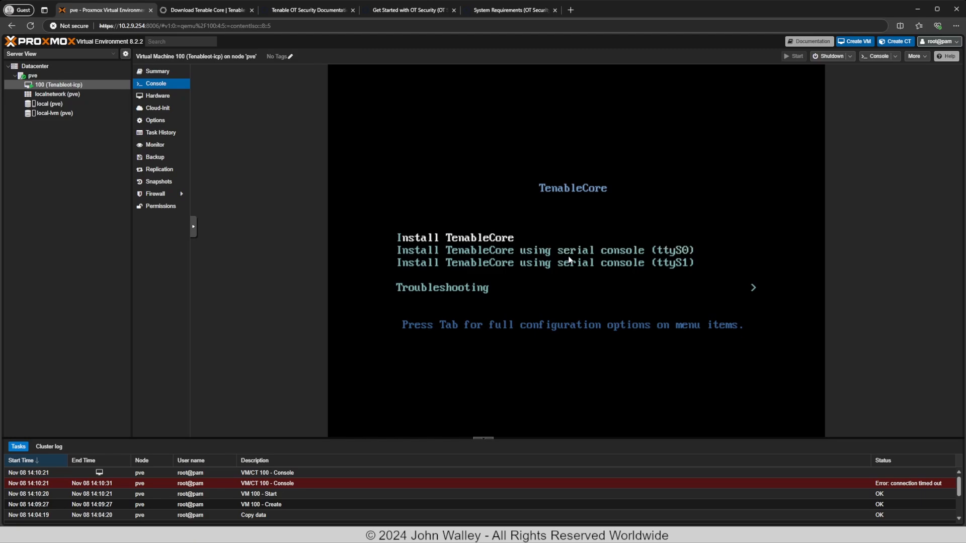
key("Return")
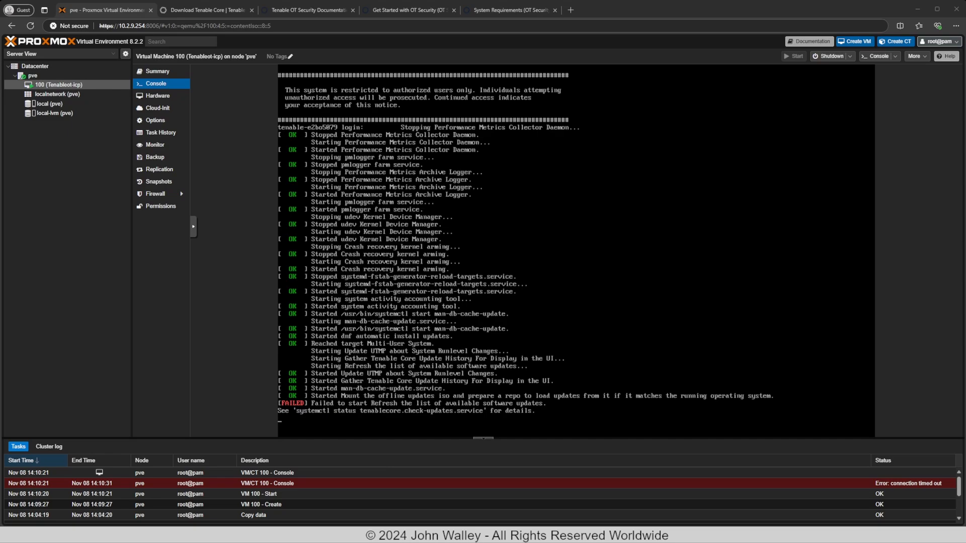
Sign in to the VM console as the wizard setup user.
left_click(349, 305)
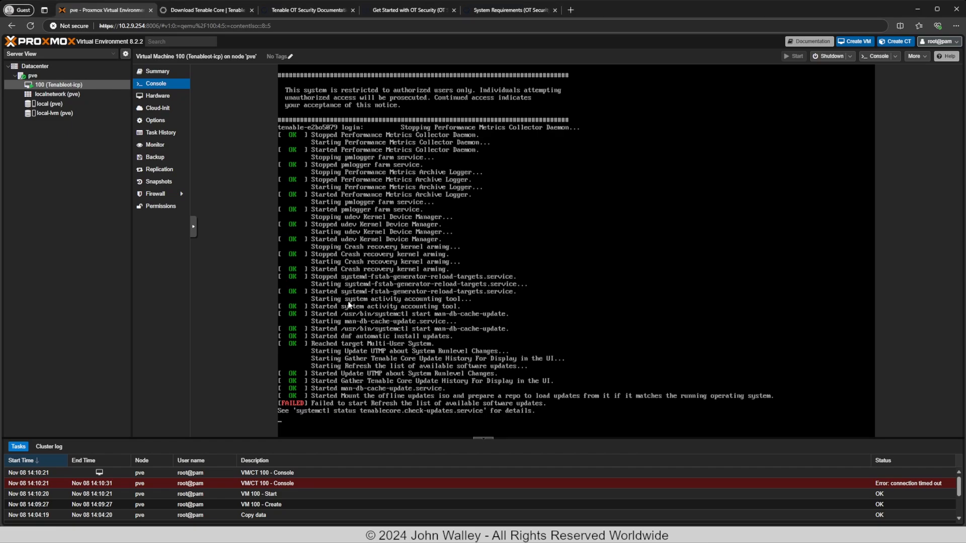
key("Return")
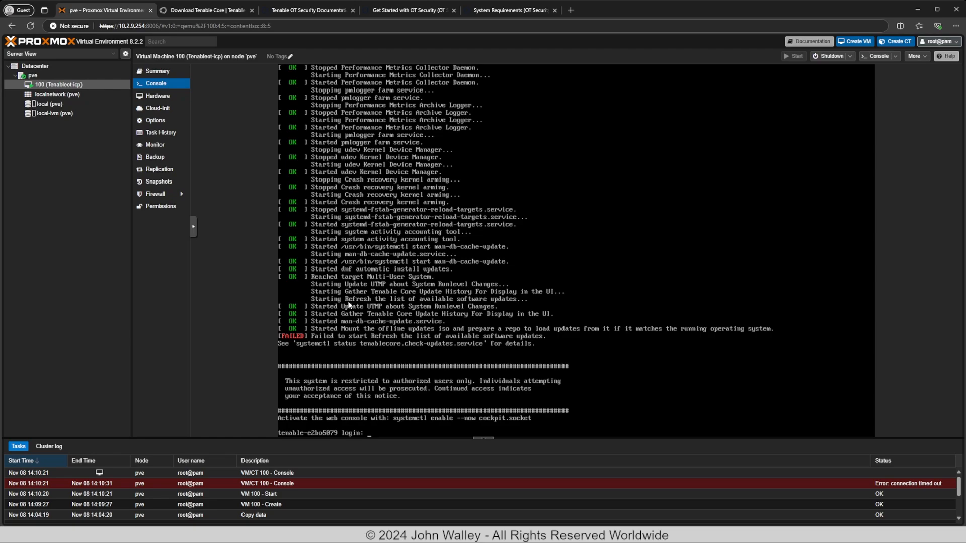
type("wiz")
key("BackSpace")
key("BackSpace")
type("zard")
key("Return")
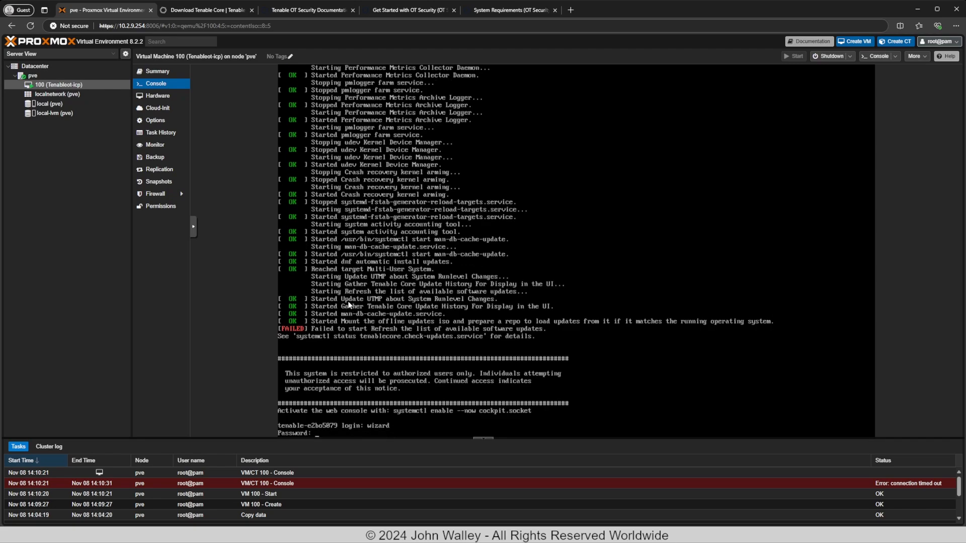
key("Return")
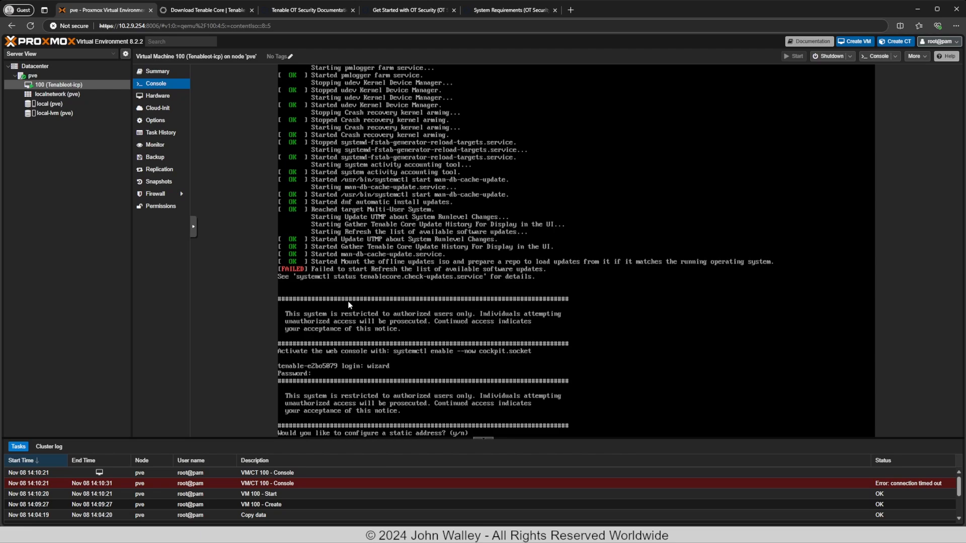
Agree to configure a static address and switch nic0's IPv4 configuration to Manual in nmtui.
type("y")
key("Return")
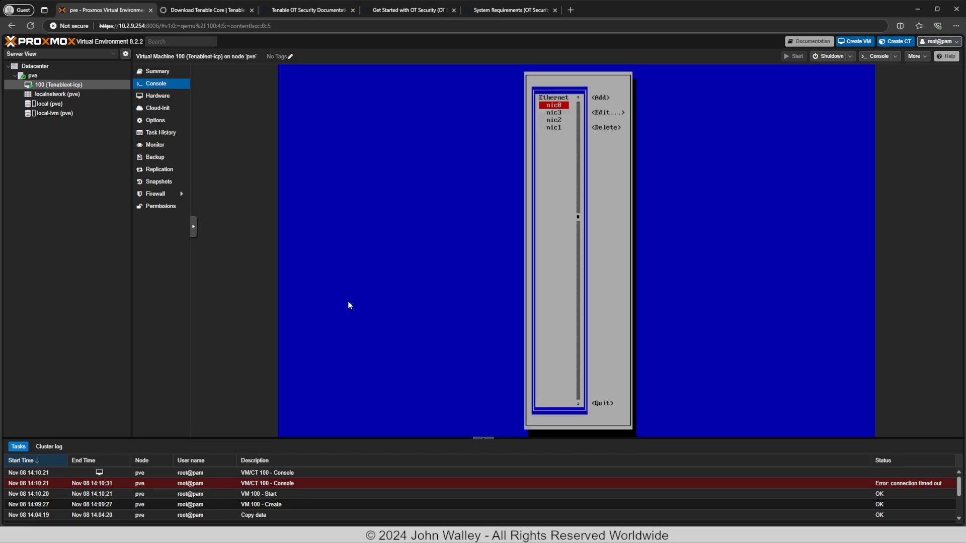
key("Return")
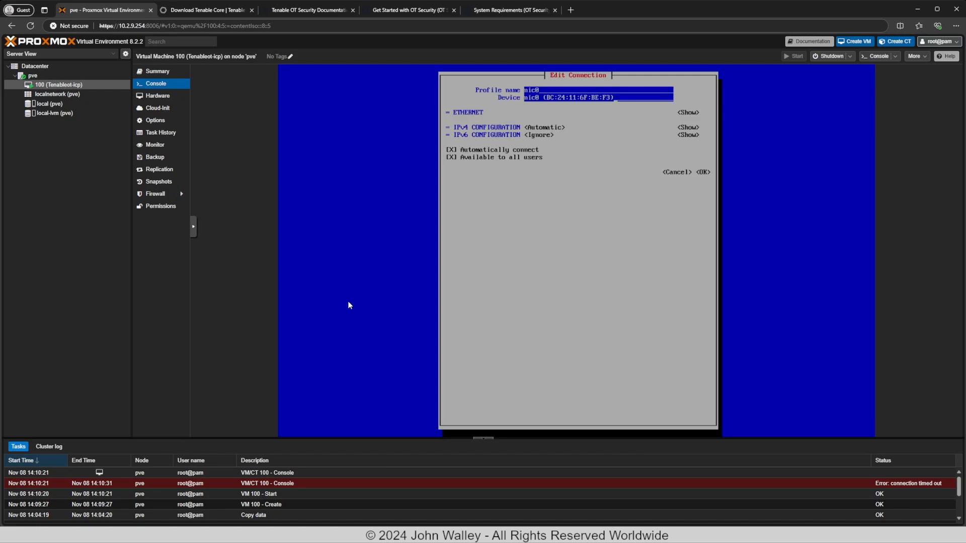
key("Tab")
key("Tab")
key("Return")
key("Down")
key("Down")
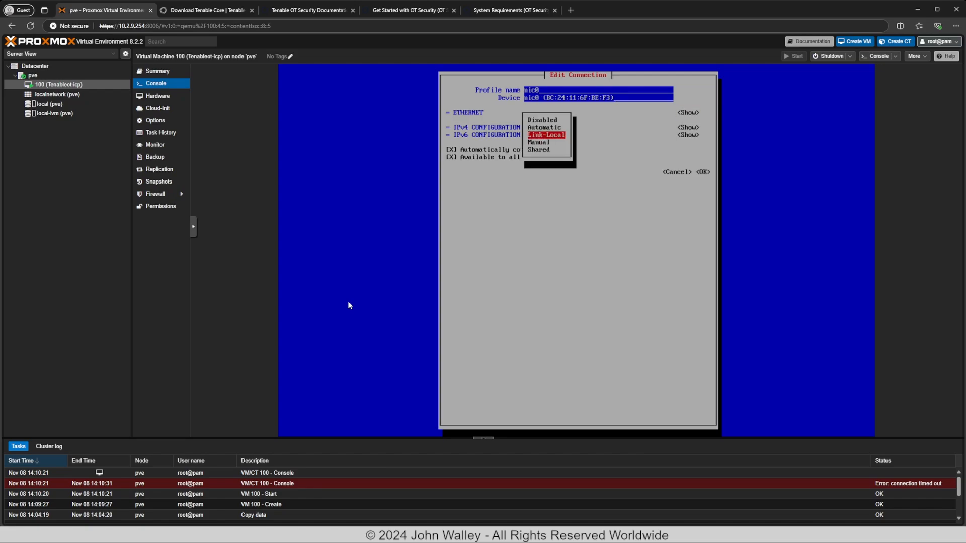
key("Return")
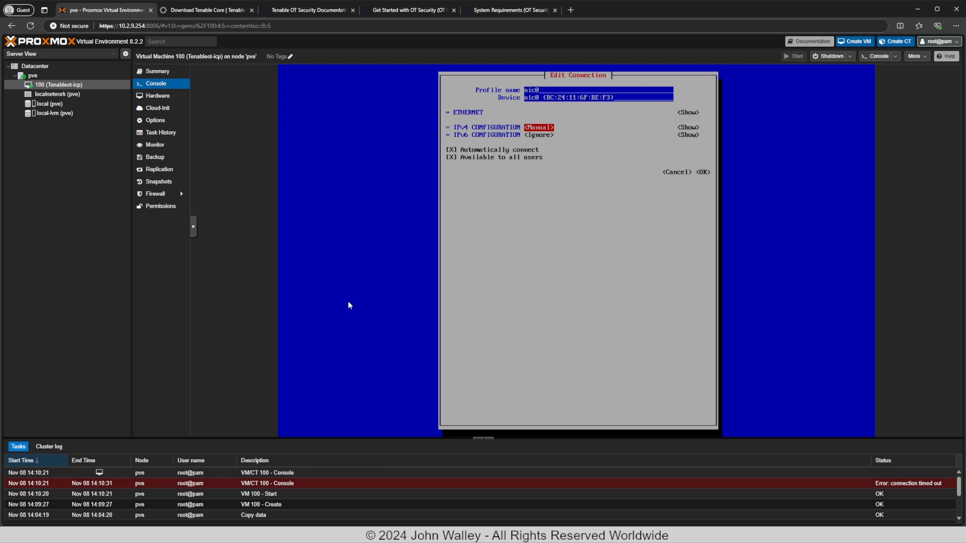
key("Tab")
key("Return")
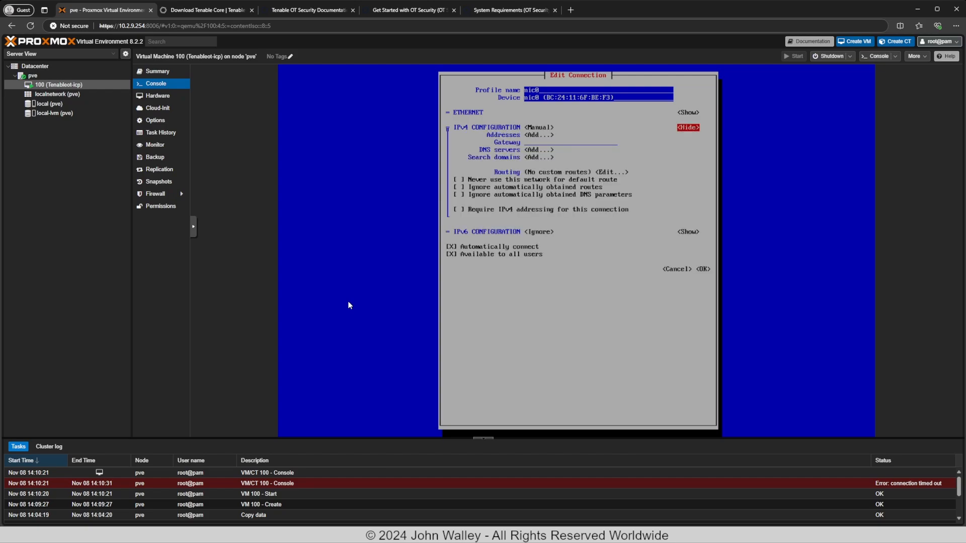
key("Tab")
key("Return")
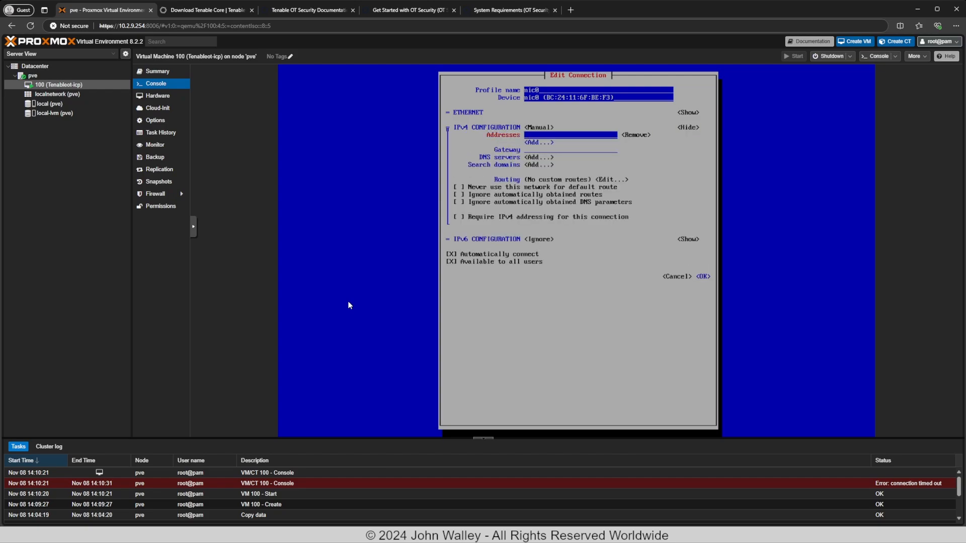
Enter address 10.2.9.200/24, gateway 10.2.9.1 and DNS server 8.8.8.8 for nic0.
type("10.2.9.200")
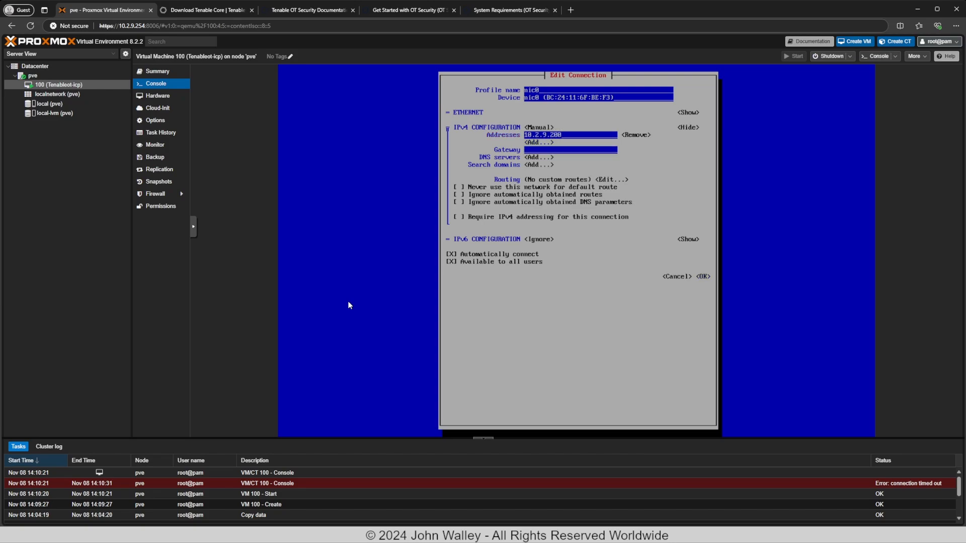
type("/2")
key("Tab")
key("Tab")
key("Tab")
type("10.2.9.")
key("Tab")
key("Return")
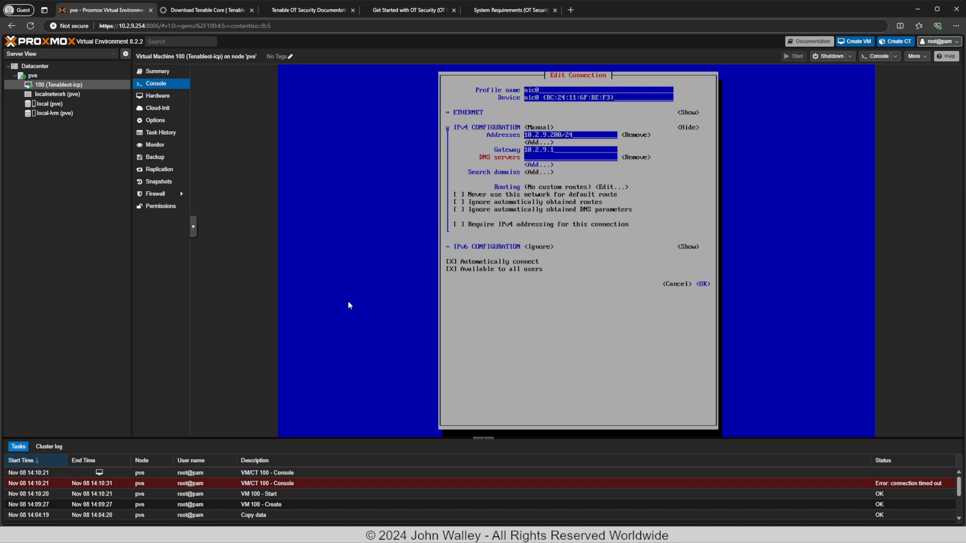
type("8.8.8.8")
key("Tab")
key("Tab")
key("Tab")
key("Tab")
key("Tab")
key("Tab")
key("Tab")
key("Tab")
key("Tab")
key("Tab")
key("Tab")
key("Tab")
key("Tab")
key("Tab")
Save the nic0 connection, quit nmtui, and decline creating an administrator account.
key("Return")
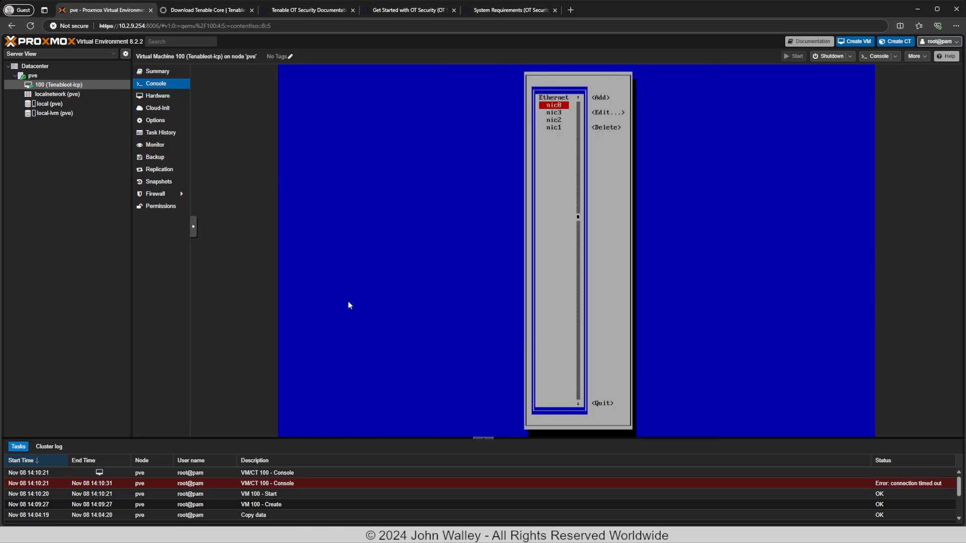
key("Tab")
key("Tab")
key("Tab")
key("Tab")
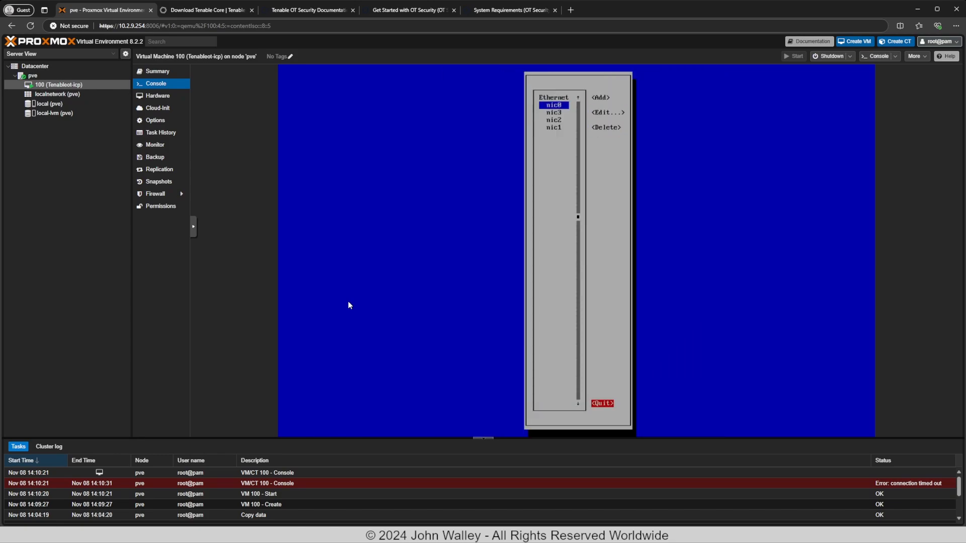
key("Return")
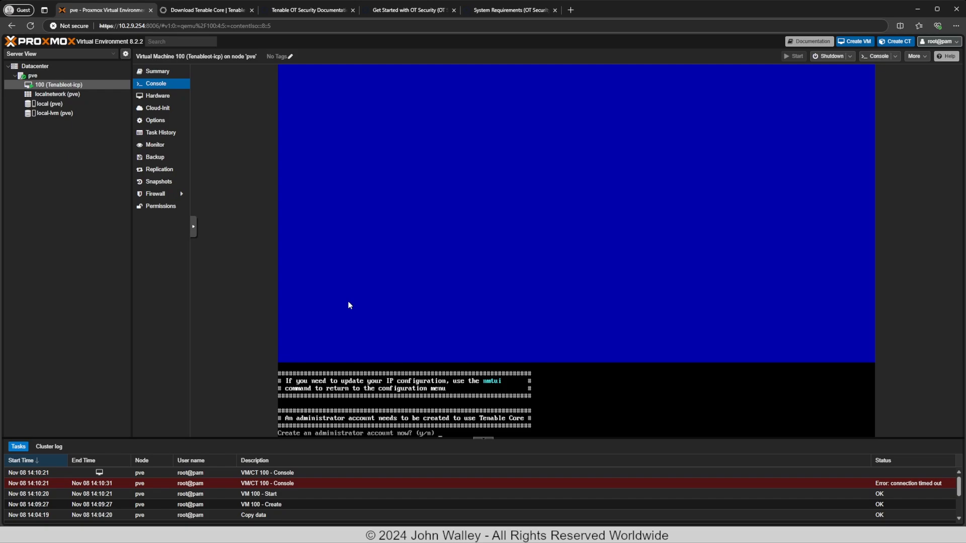
key("Return")
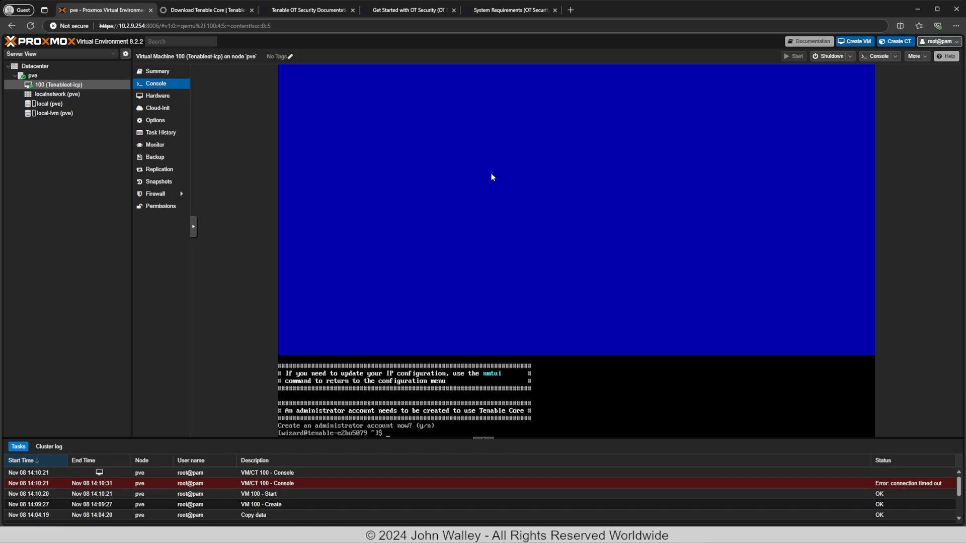
Load 10.2.9.200:8000 in a new Edge tab and continue past the unsafe-certificate warning.
left_click(571, 10)
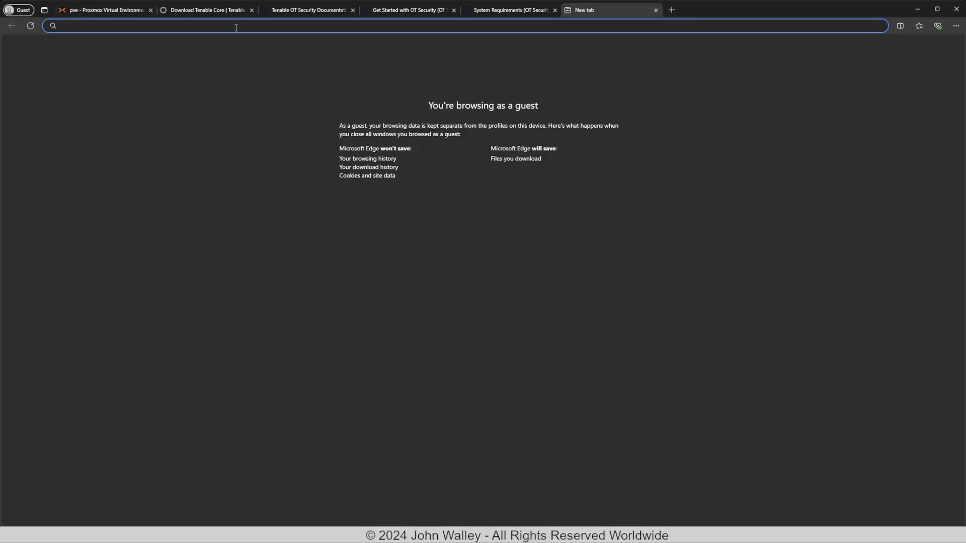
type("01")
key("BackSpace")
key("BackSpace")
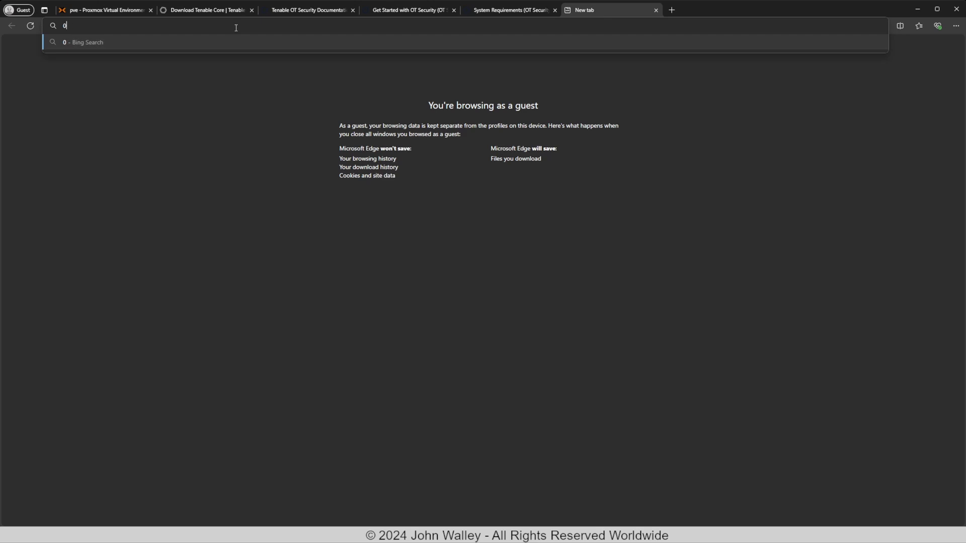
type("10.2.9.200")
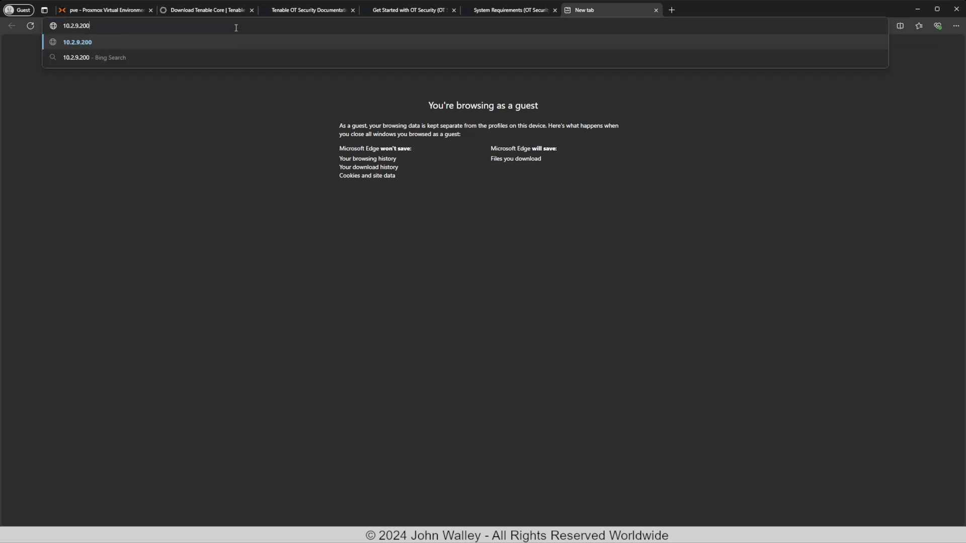
type(":8000")
key("Return")
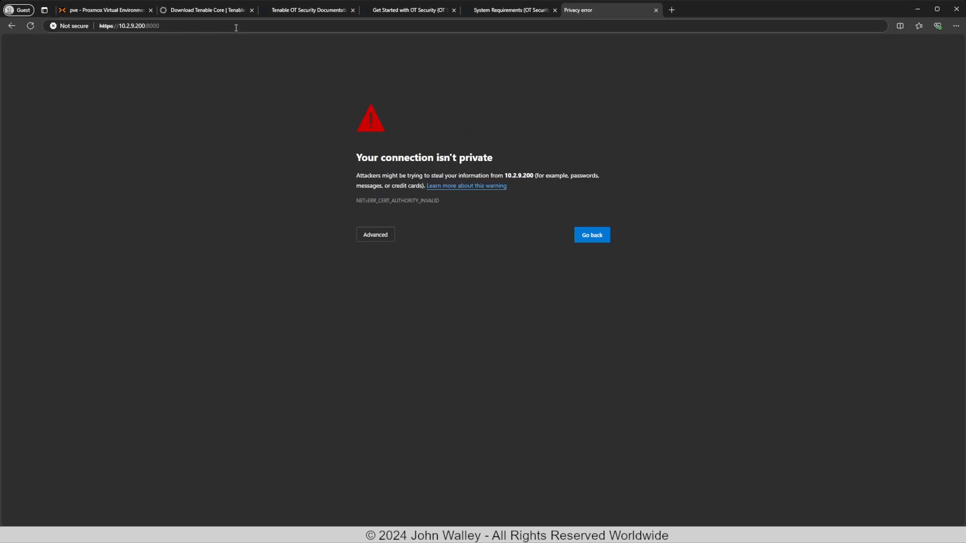
left_click(375, 236)
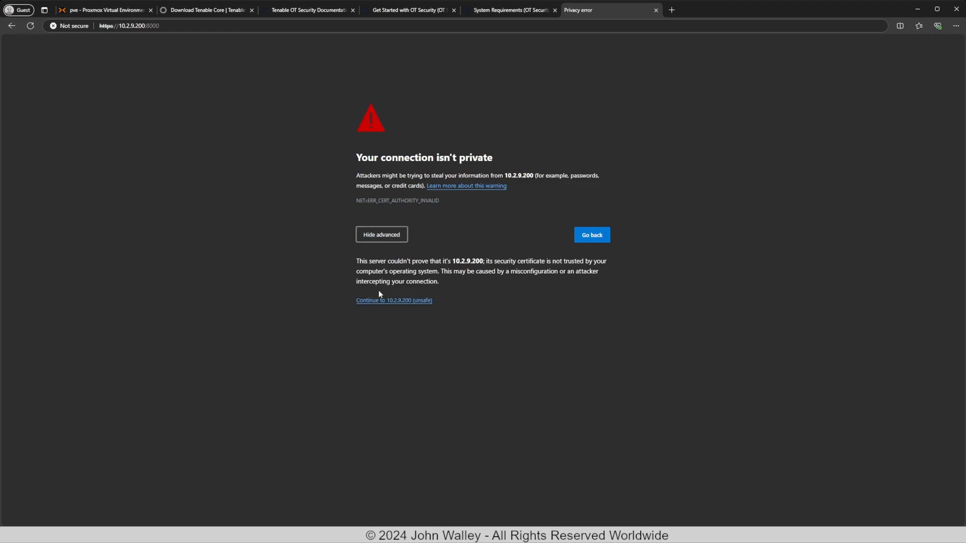
left_click(378, 301)
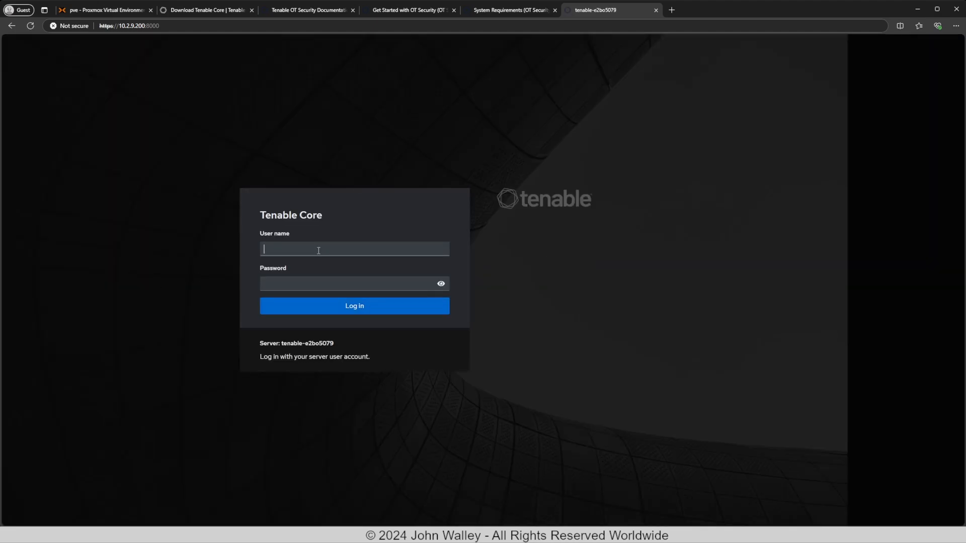
Log in to Tenable Core as wizard with the setup password.
type("wizard")
key("Tab")
type("*****")
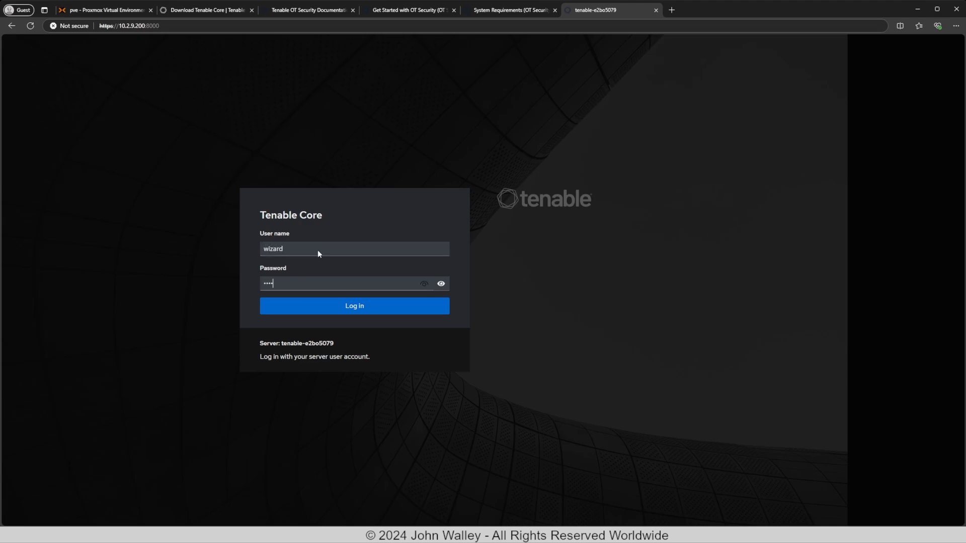
key("Return")
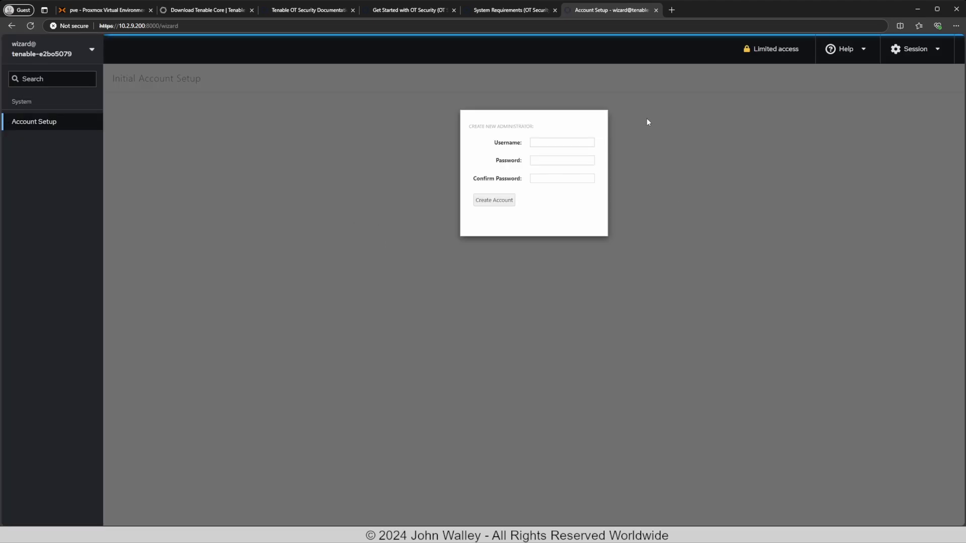
Create the administrator account 'admin' with a password and its confirmation.
left_click(553, 141)
type("admin")
key("Tab")
type("•••••••••••••")
key("Tab")
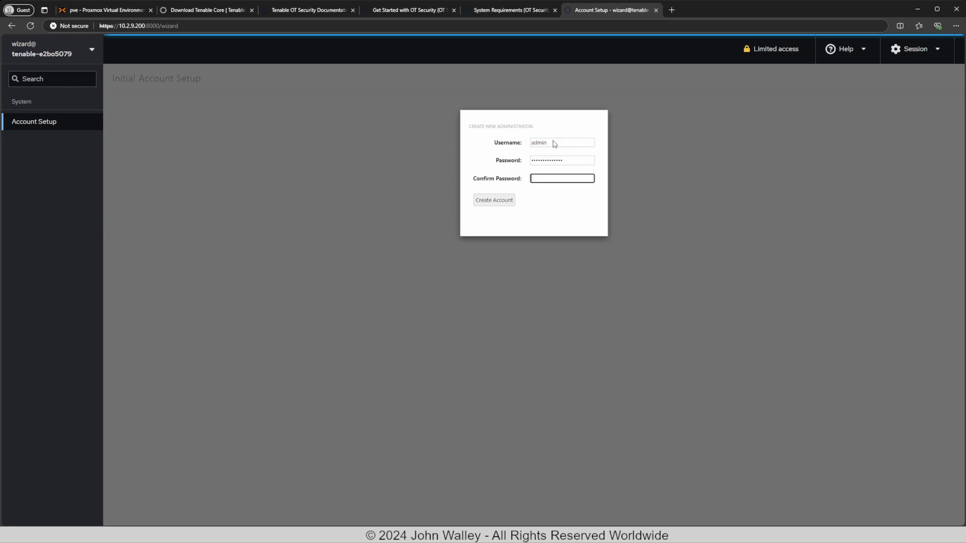
type("•••••••••••••")
left_click(494, 200)
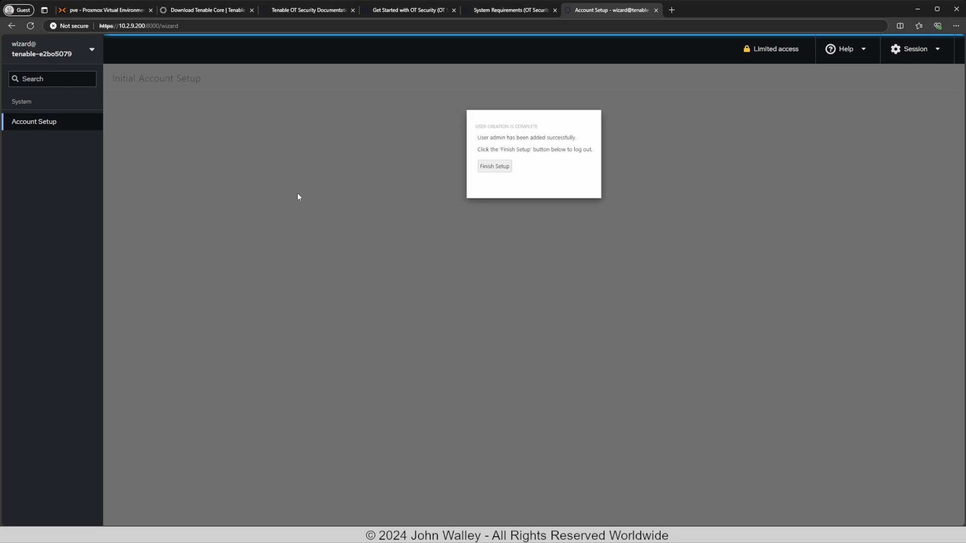
Finish the initial setup and log back in as admin.
left_click(496, 167)
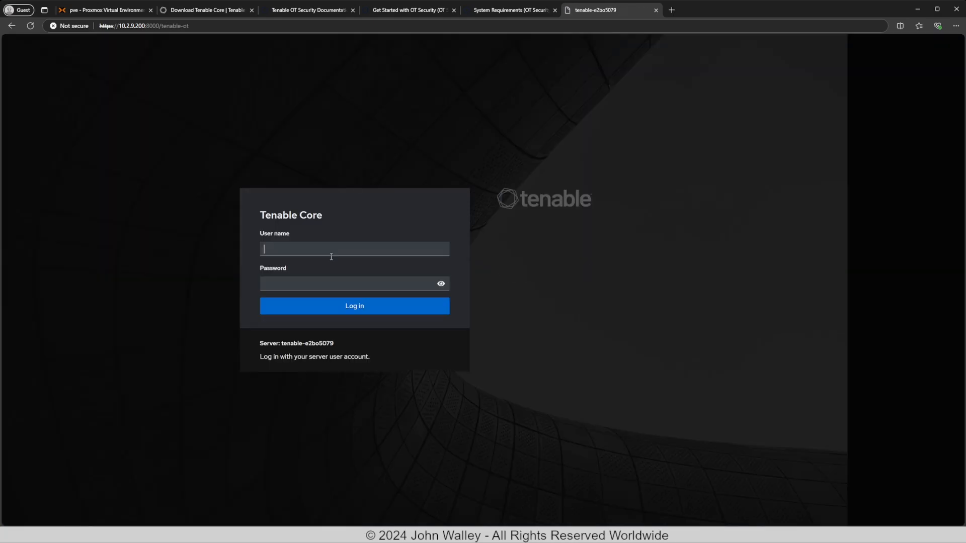
left_click(330, 255)
type("admin")
key("Tab")
type("adm•••••••••••")
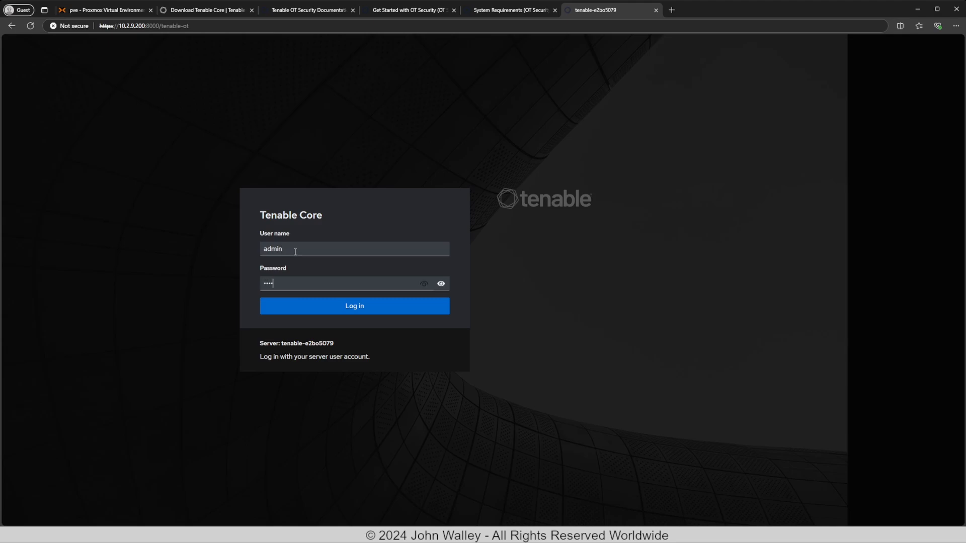
key("Return")
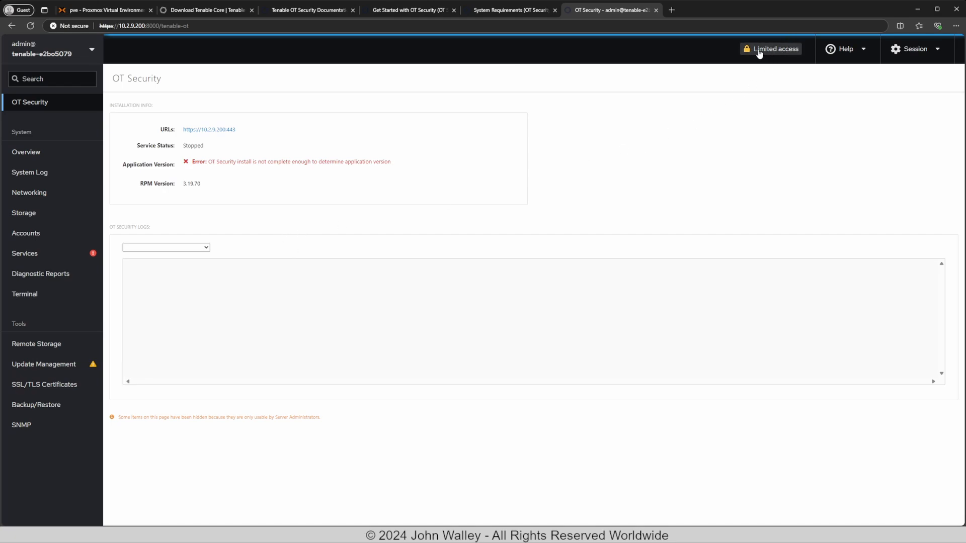
Switch the session from limited to administrative access using the admin password.
left_click(759, 52)
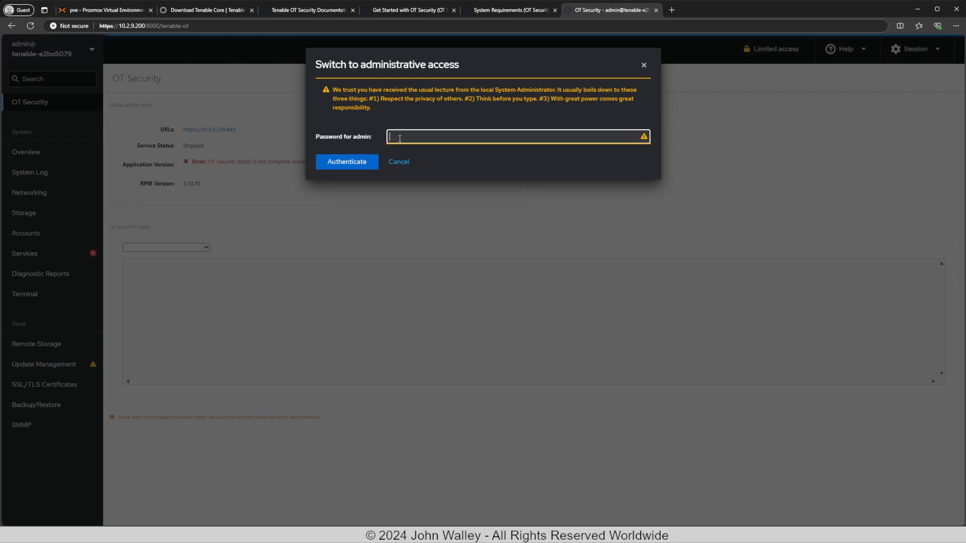
type("••••••••••••••")
key("Return")
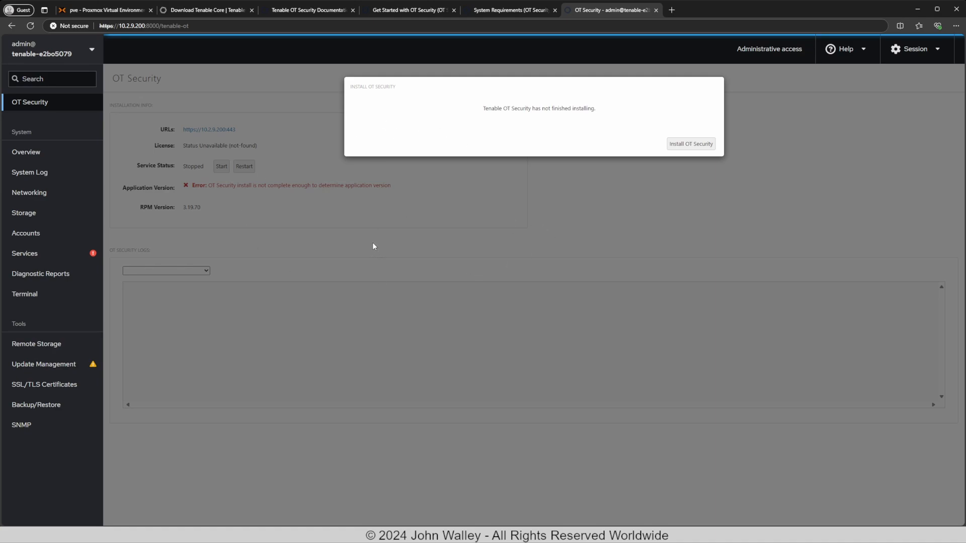
Install all pending updates from the Update Management page.
left_click(49, 365)
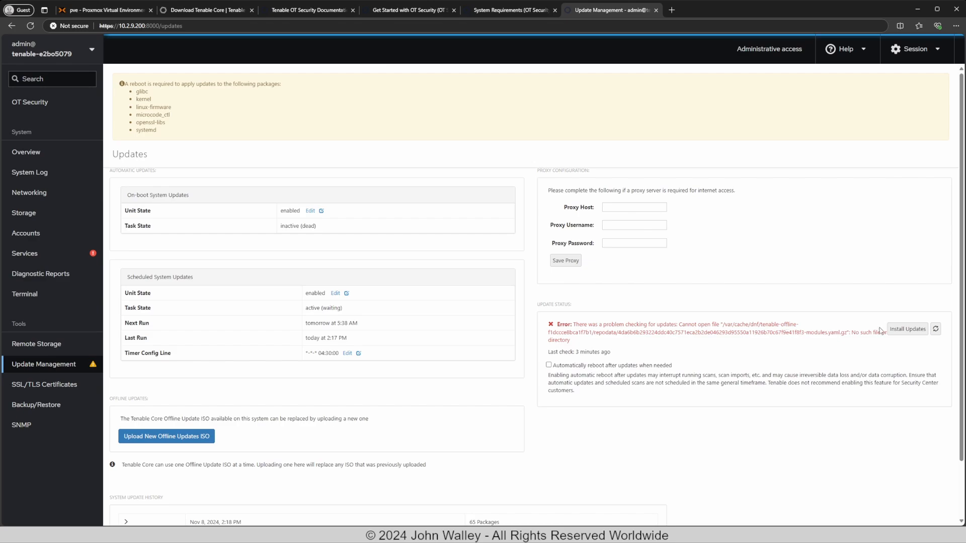
left_click(922, 329)
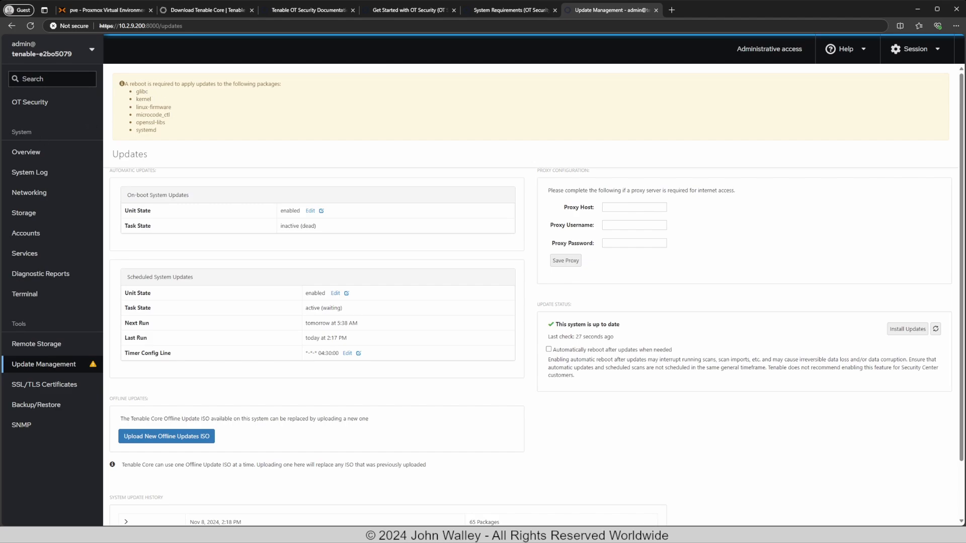
Reboot Tenable Core from the Overview page with no delay.
left_click(26, 152)
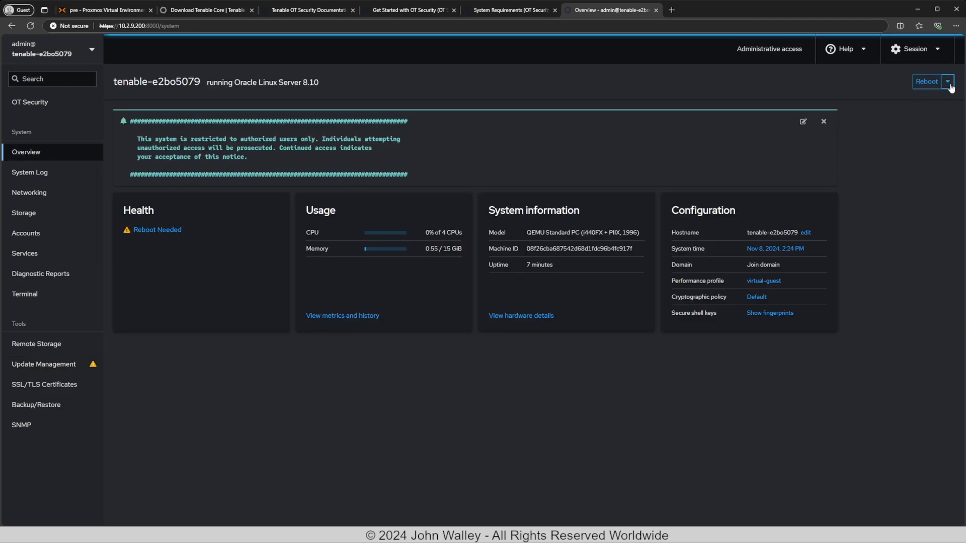
left_click(928, 84)
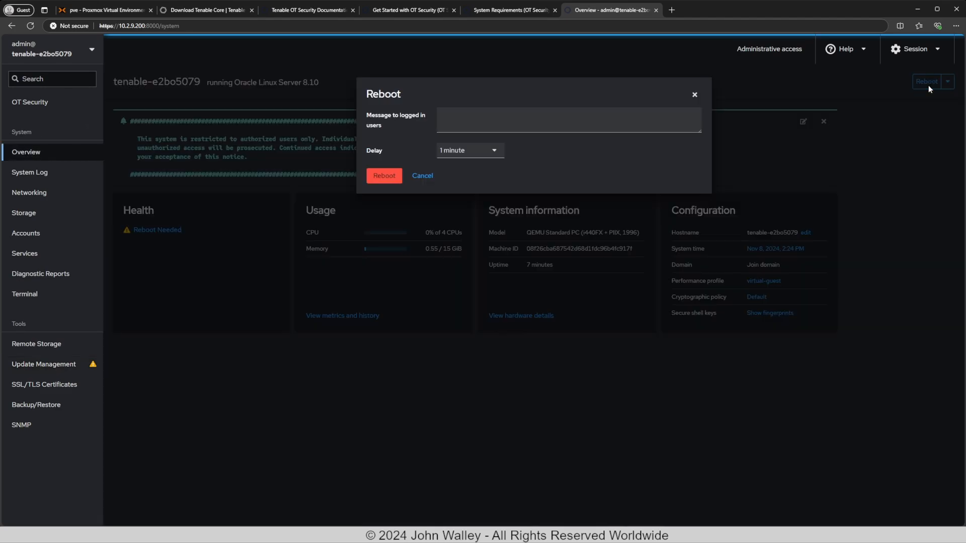
left_click(490, 151)
left_click(485, 171)
left_click(379, 176)
Reconnect after the restart and log back in as admin.
left_click(540, 172)
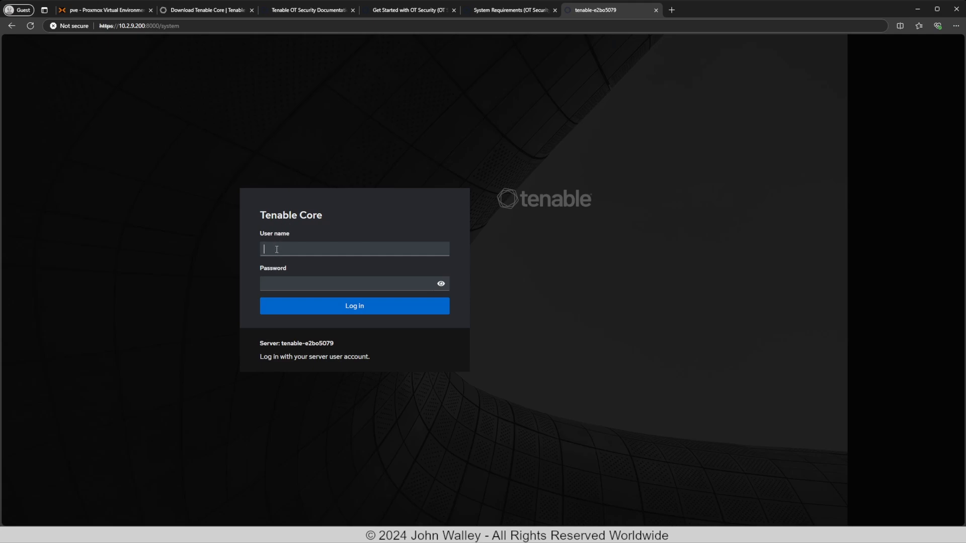
type("admin")
key("Tab")
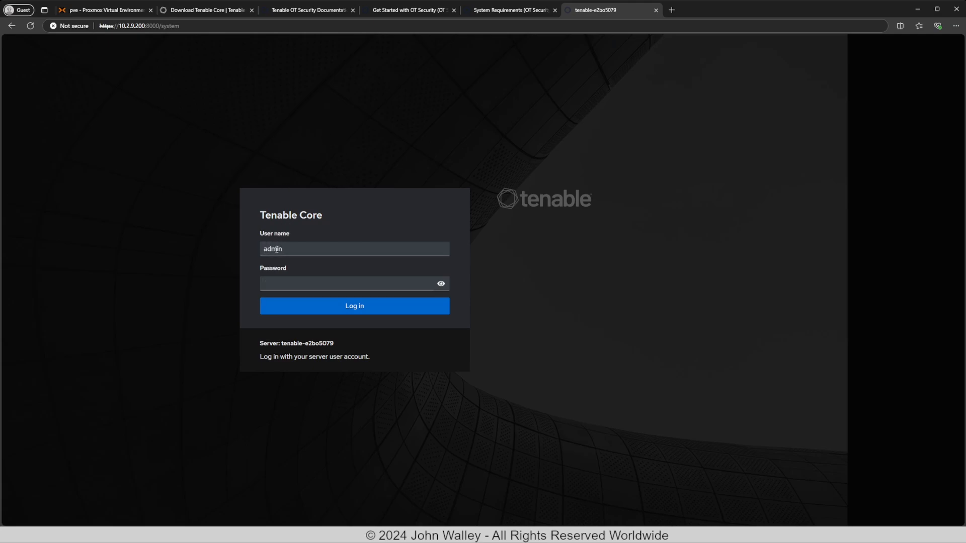
type("•••••••••••")
key("Return")
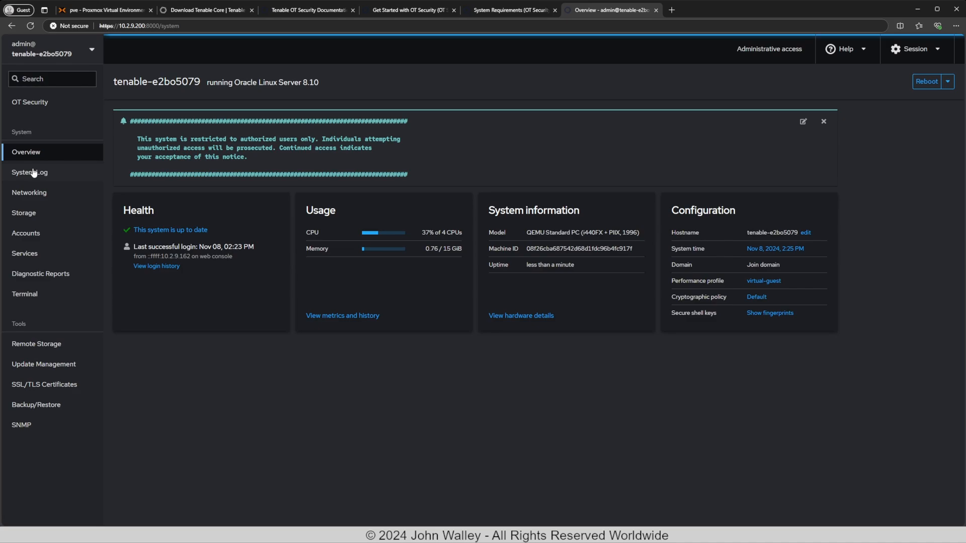
Install OT Security from its Tenable Core page so the service runs at version 3.19.70.
left_click(32, 102)
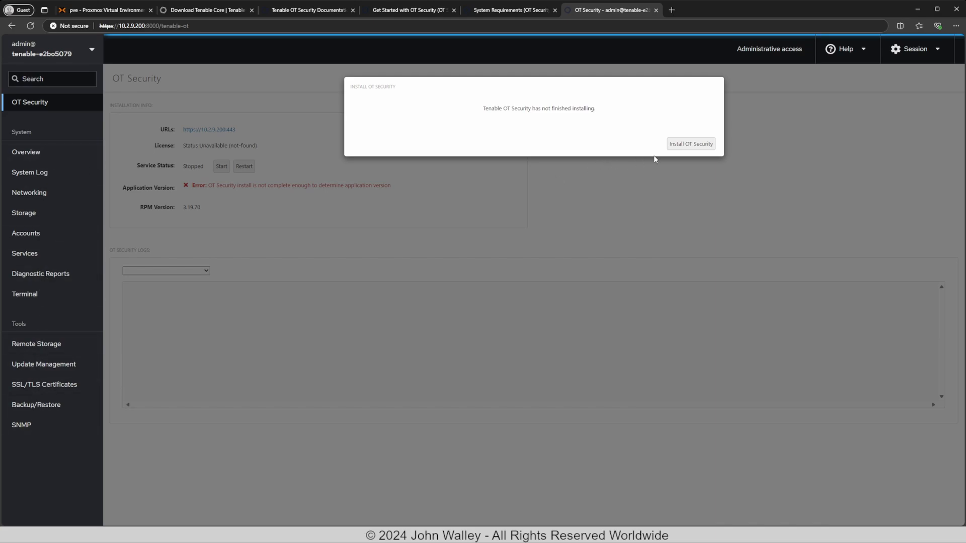
left_click(686, 144)
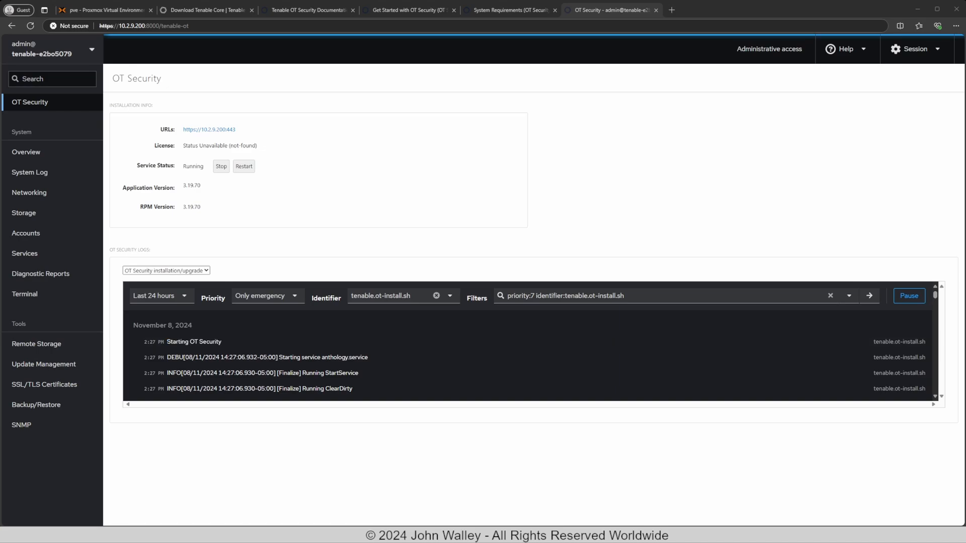
Run docker ps -a in the terminal to see the indegy 3.19.70 containers, then return to OT Security.
left_click(25, 294)
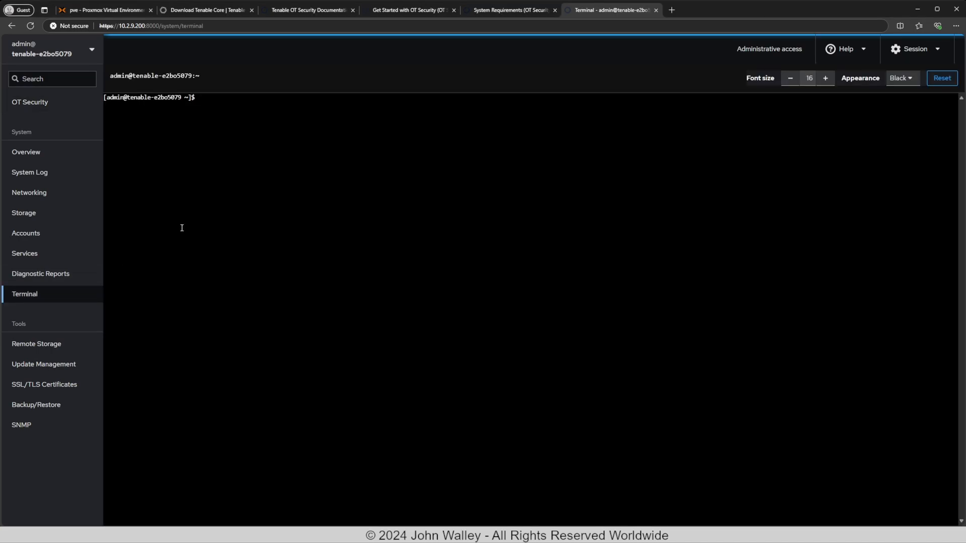
type("docker ps -a")
key("Return")
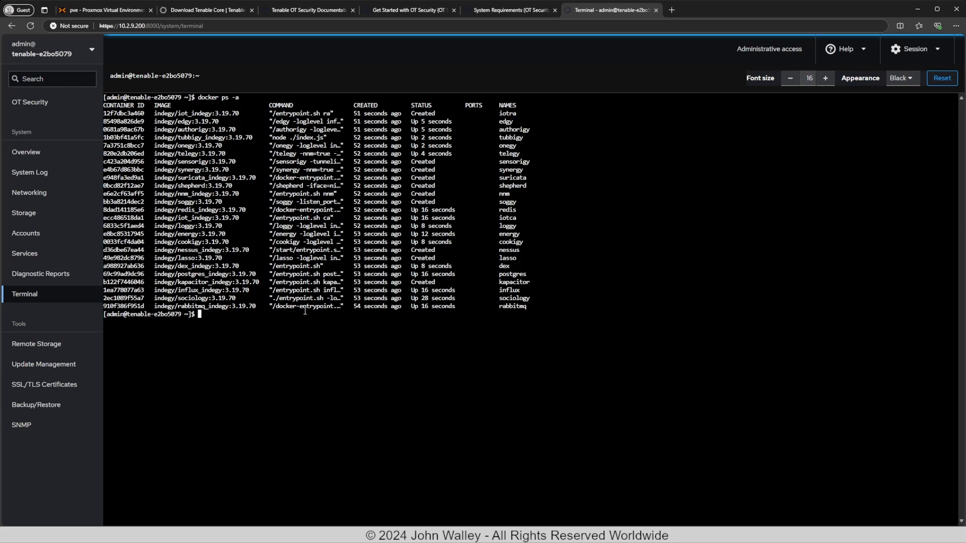
left_click(27, 103)
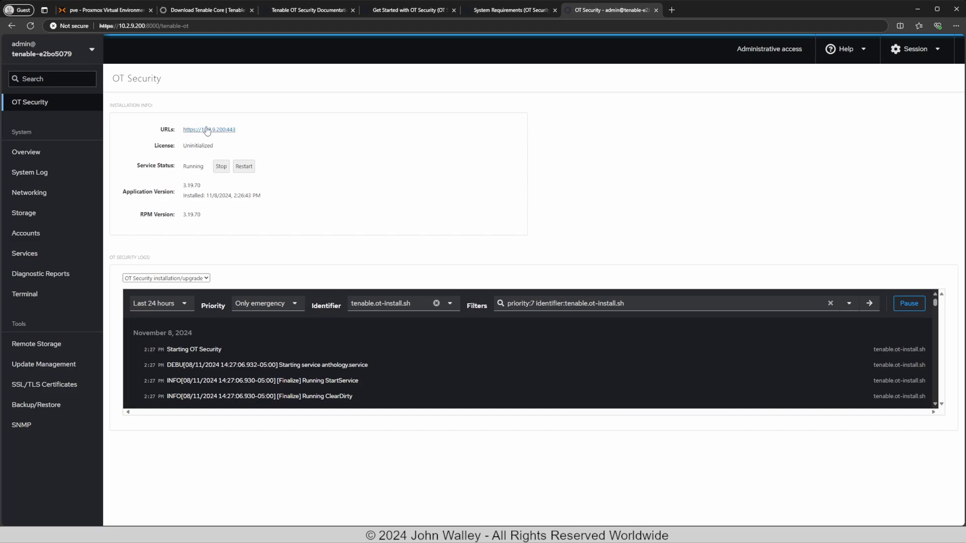
left_click(216, 132)
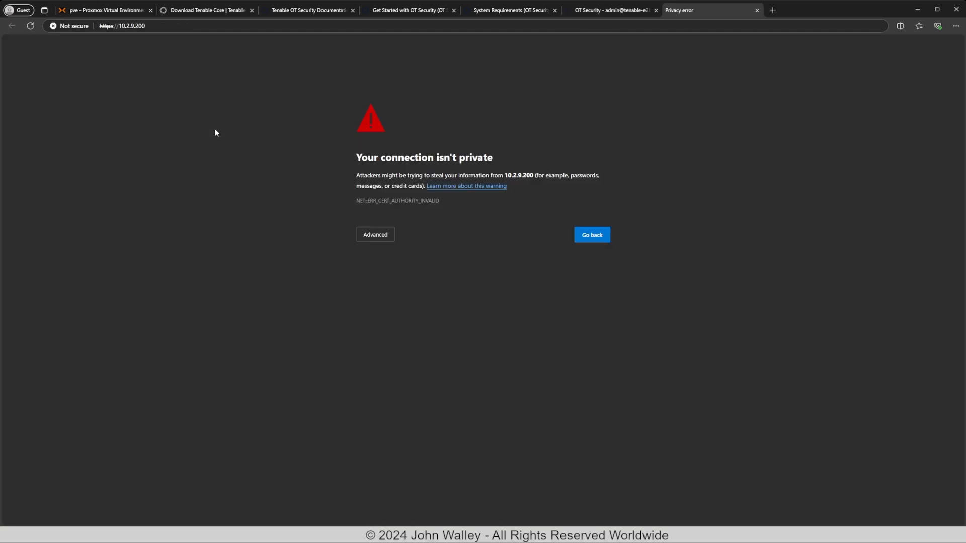
left_click(376, 237)
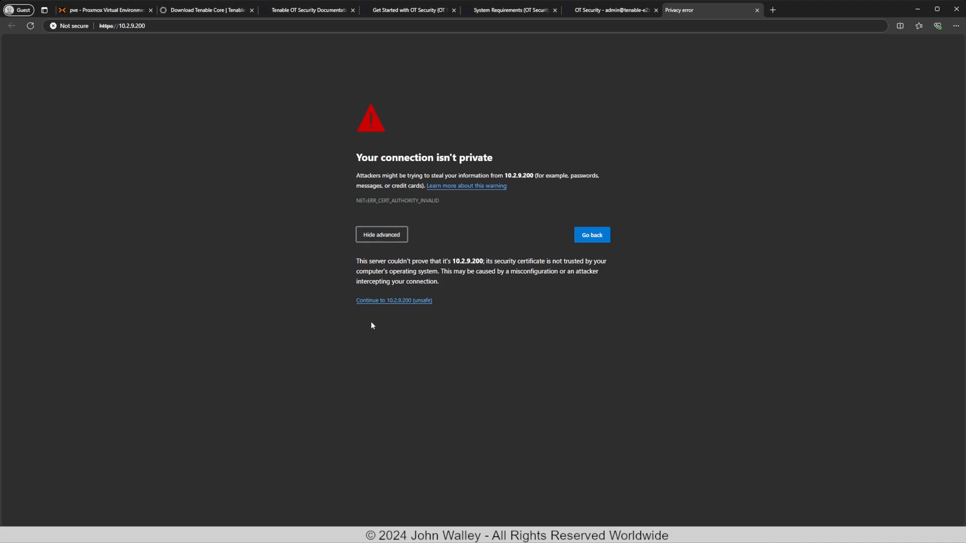
left_click(384, 301)
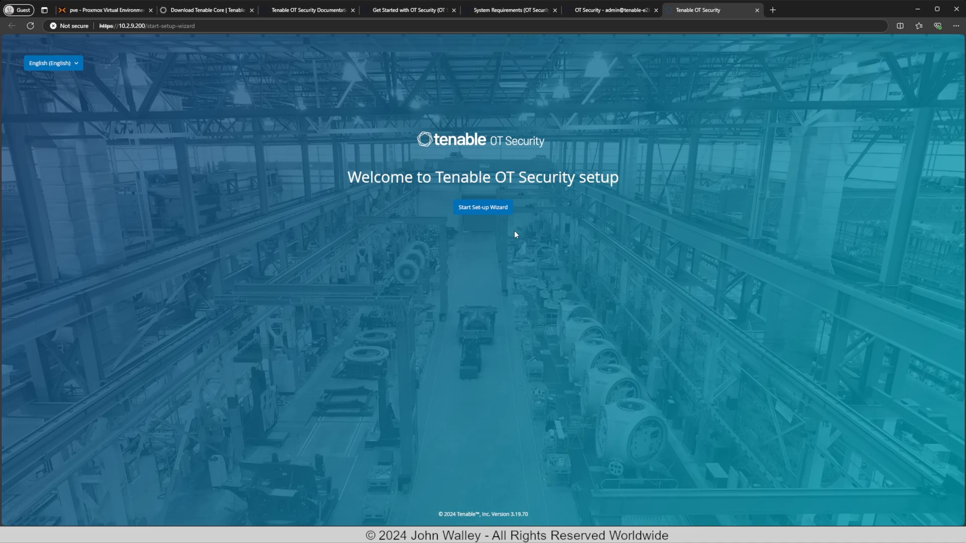
left_click(477, 208)
left_click(844, 513)
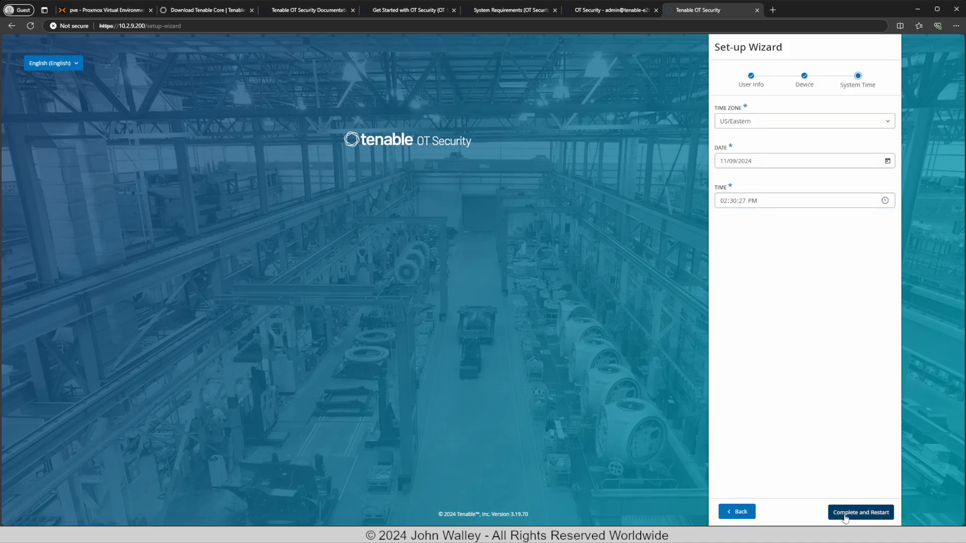
Log in as admin with the account password to activate the system.
type("admin")
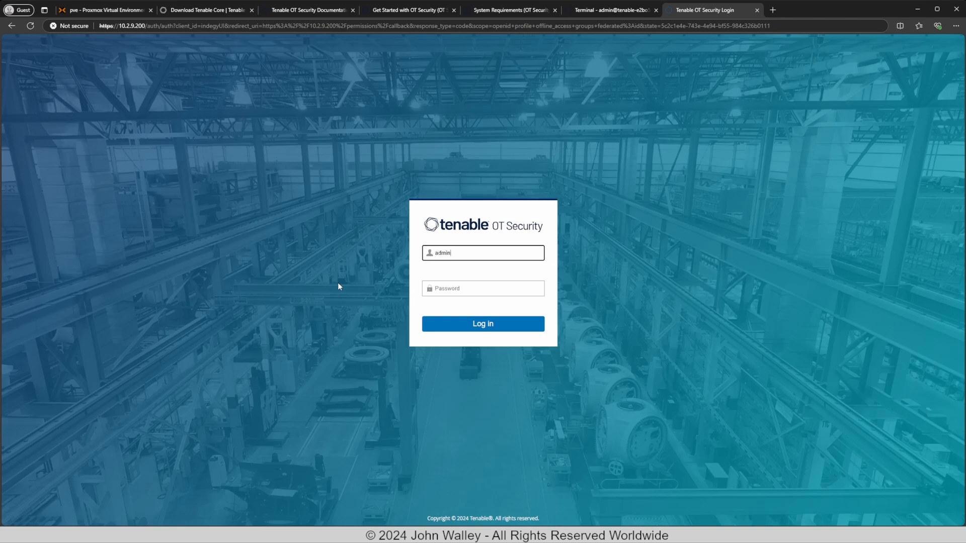
key("Tab")
type("••••••••")
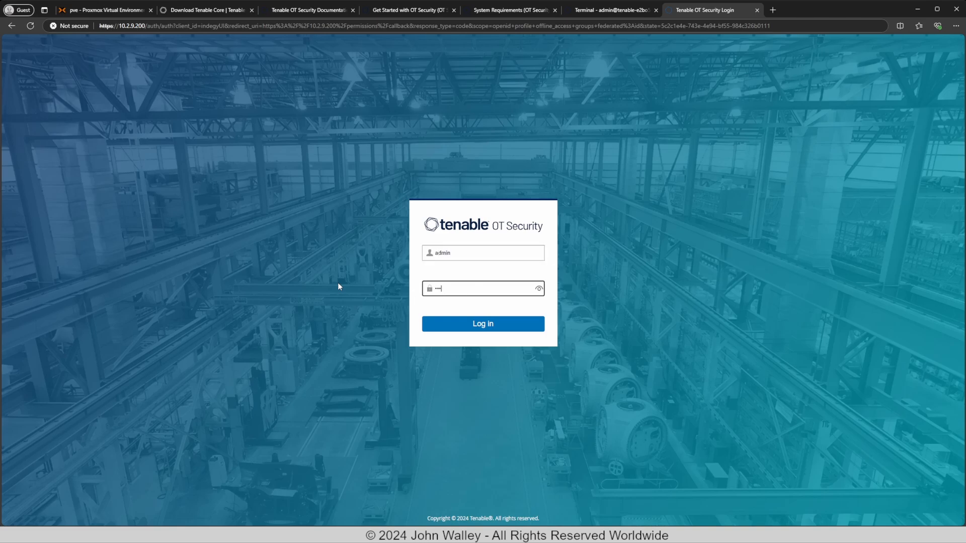
type("•••••••")
key("Return")
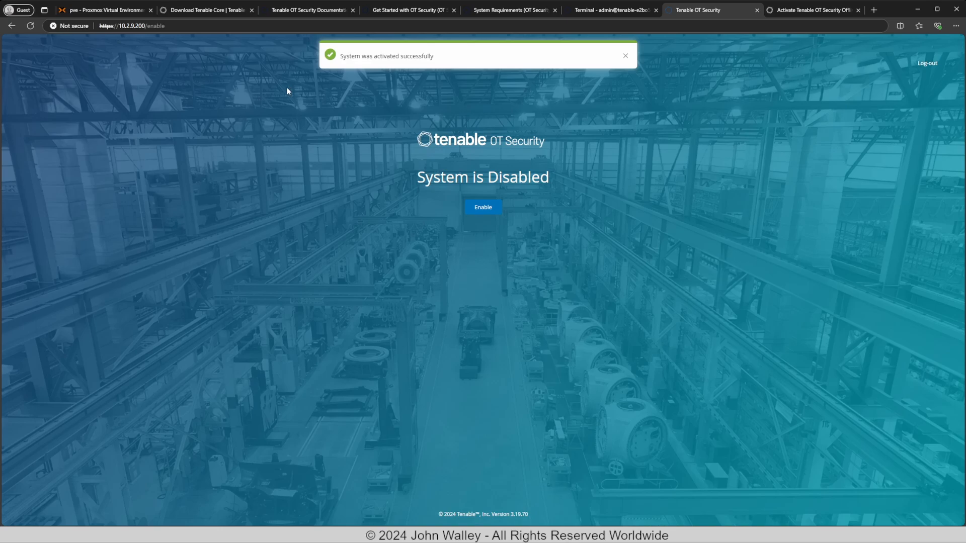
left_click(598, 12)
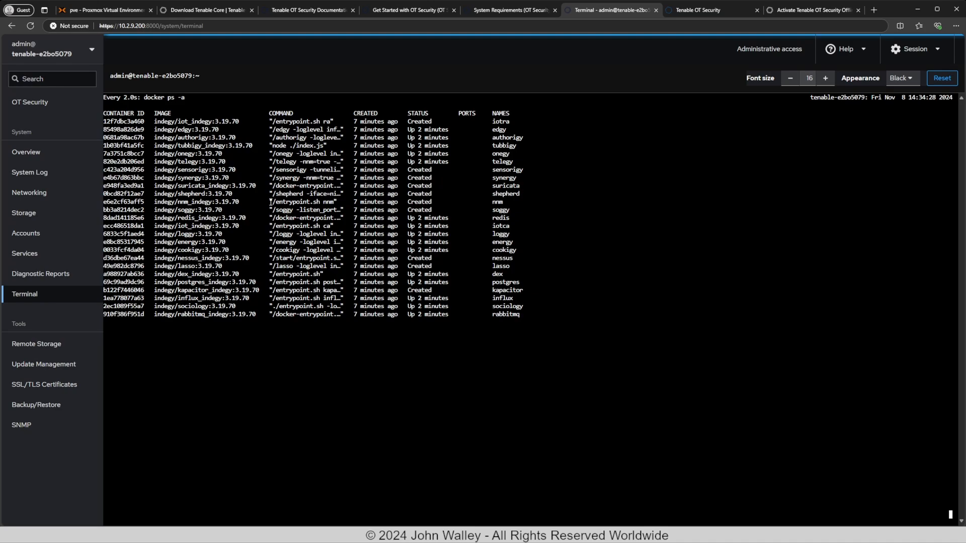
left_click(714, 10)
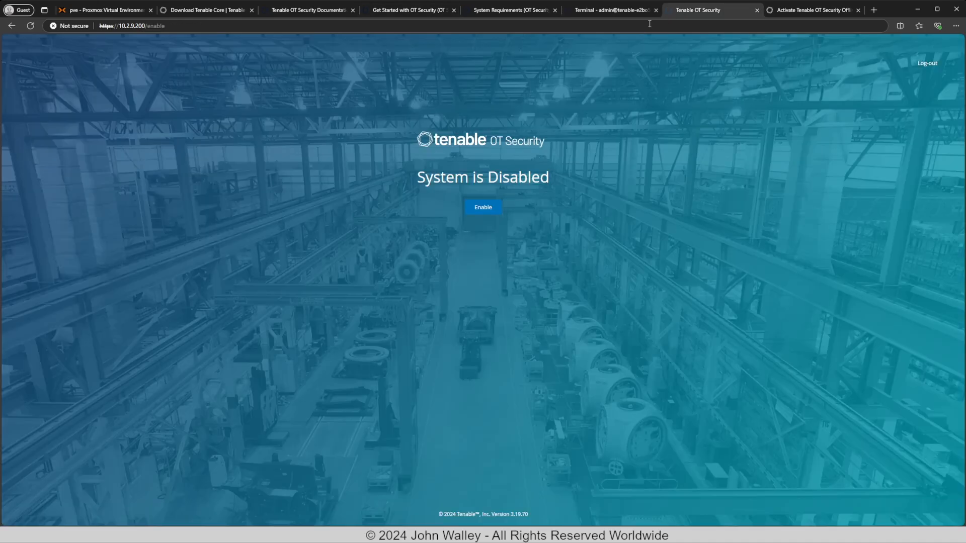
left_click(489, 213)
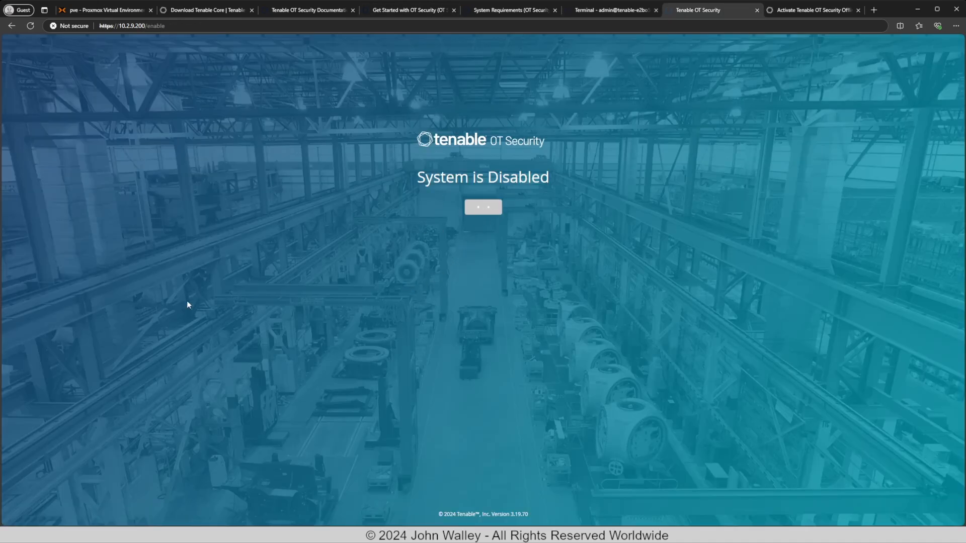
left_click(593, 12)
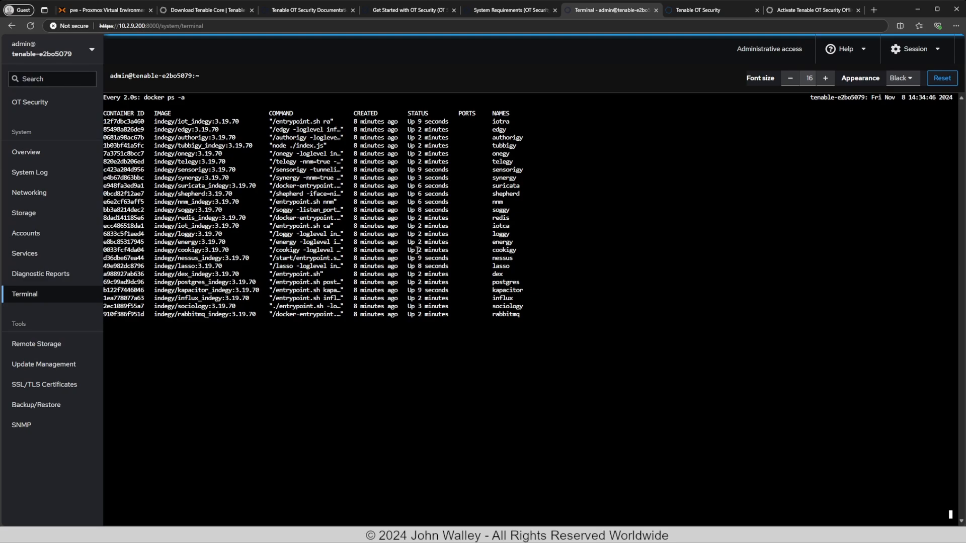
left_click(690, 10)
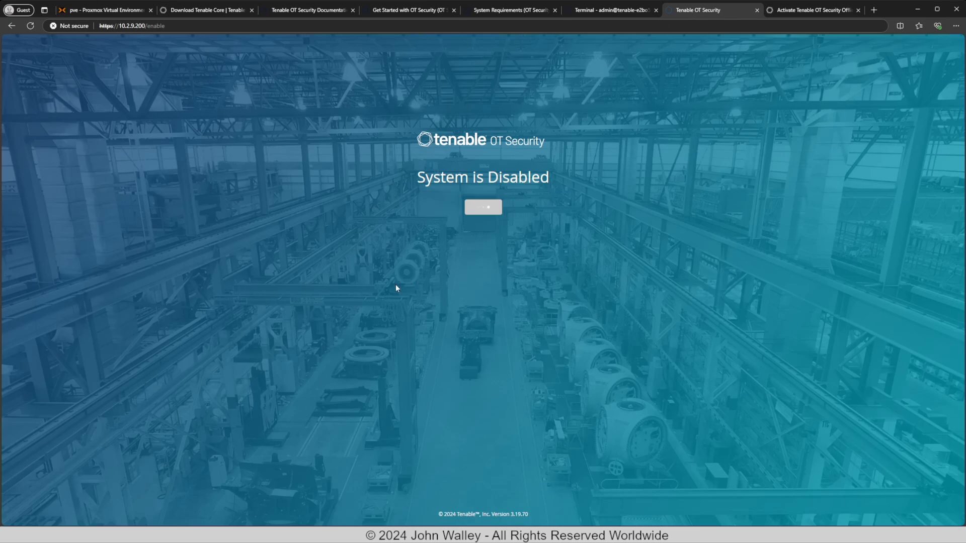
left_click(31, 26)
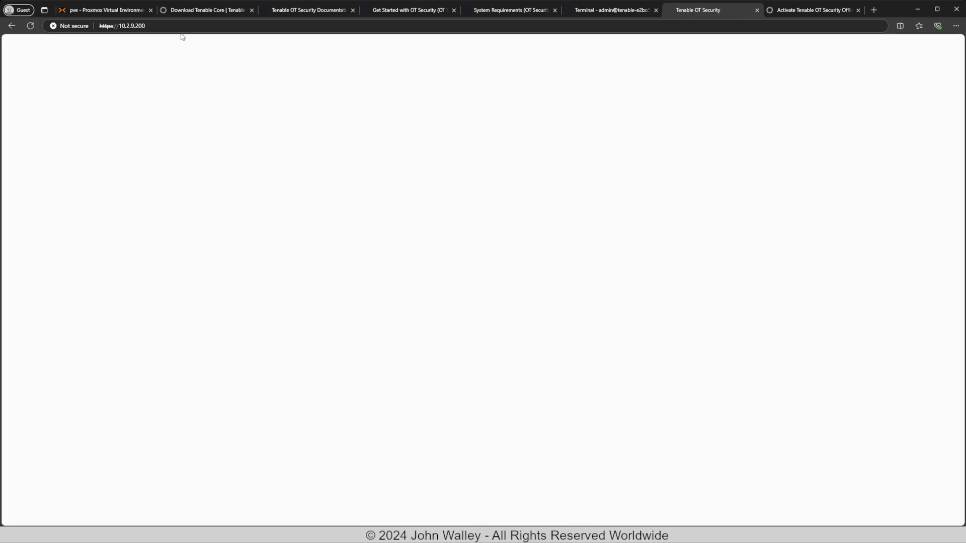